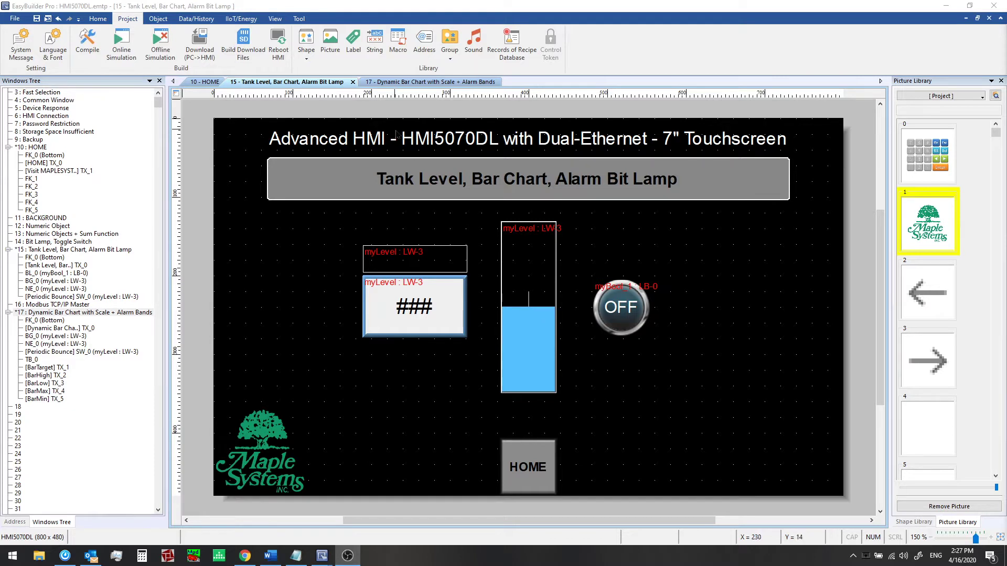
- Enable the target indicator for the bar graph on window 17, using target value 50, tolerance 10 and dark green color #005500
click(407, 84)
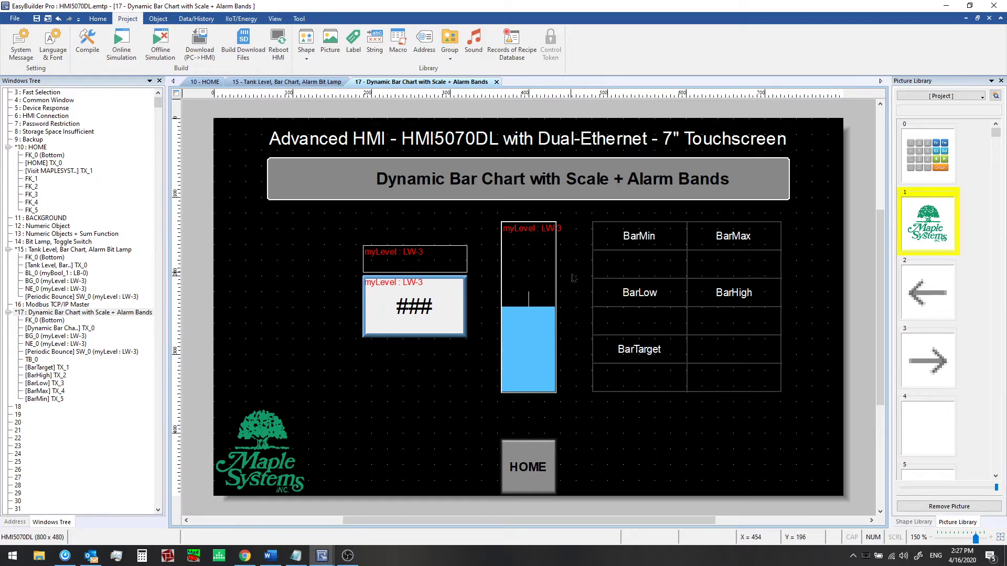
double_click(508, 284)
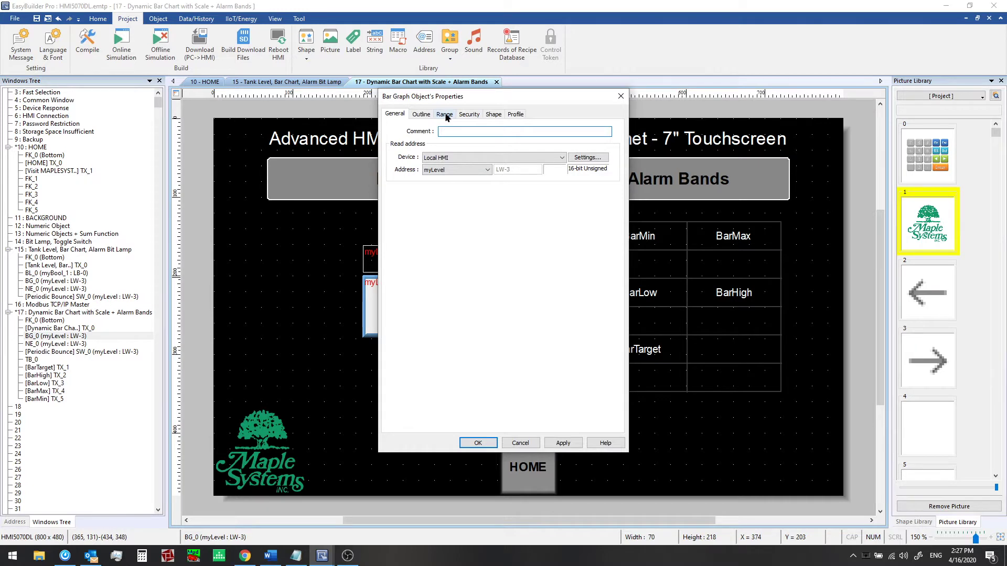
click(445, 115)
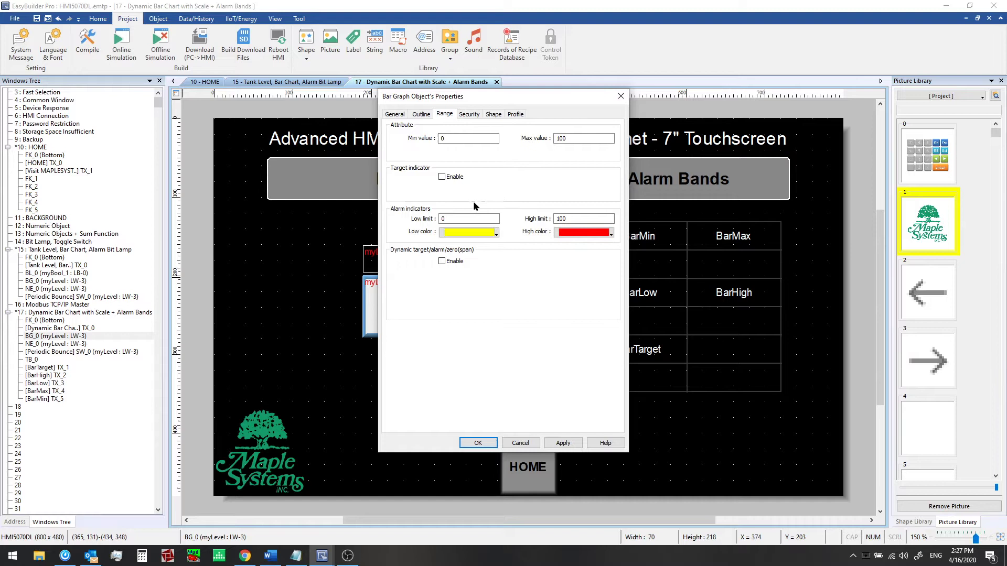
click(442, 177)
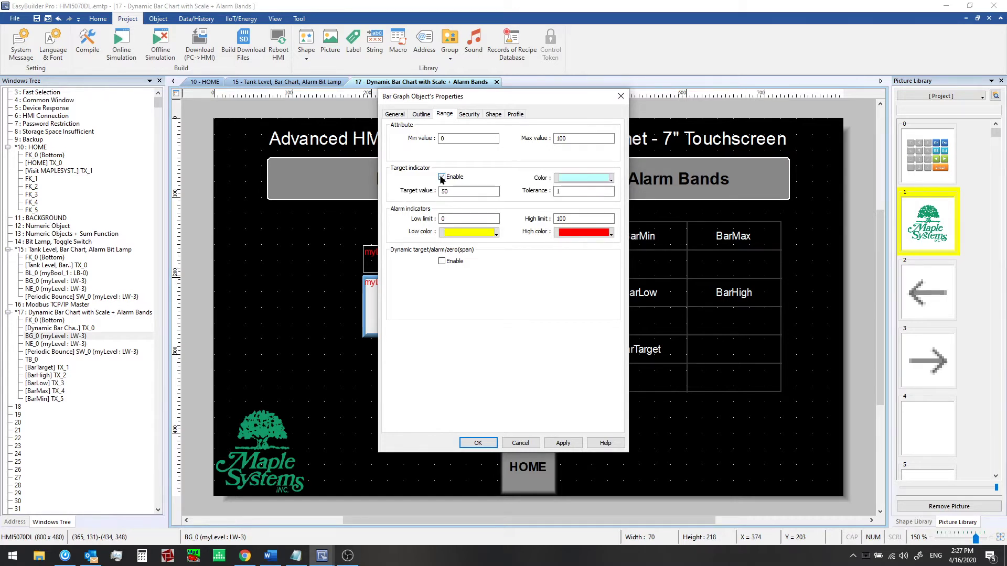
double_click(470, 190)
double_click(577, 191)
text(10)
click(604, 179)
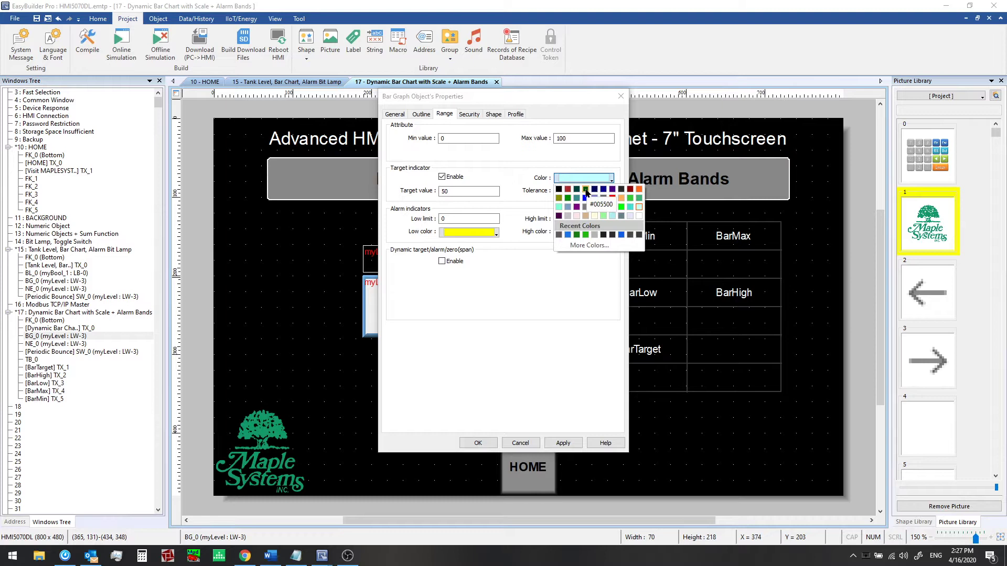
click(586, 190)
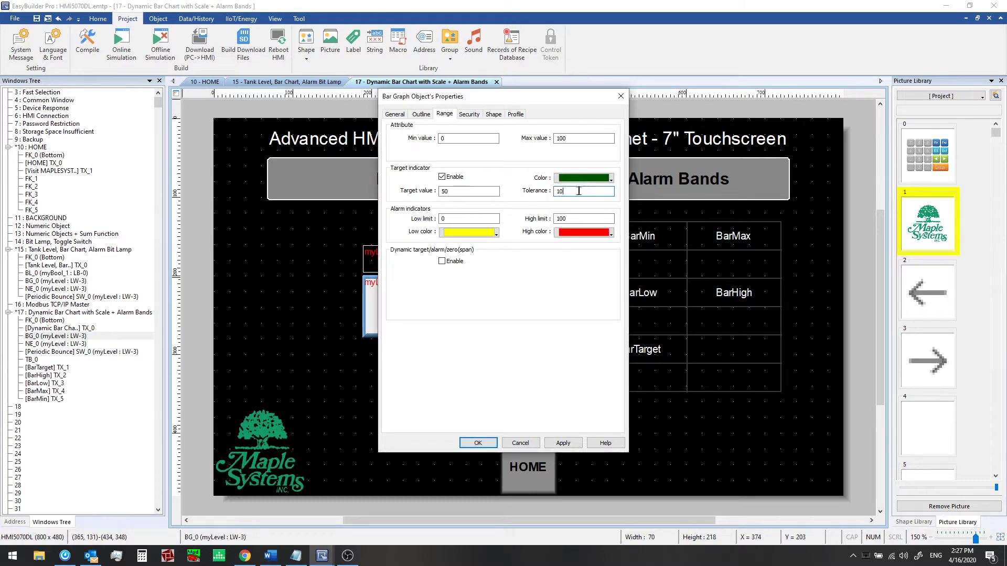
- Set the bar graph's alarm low limit to 5 and high limit to 95, and save the properties
key(Tab)
text(5)
double_click(589, 219)
text(95)
click(477, 443)
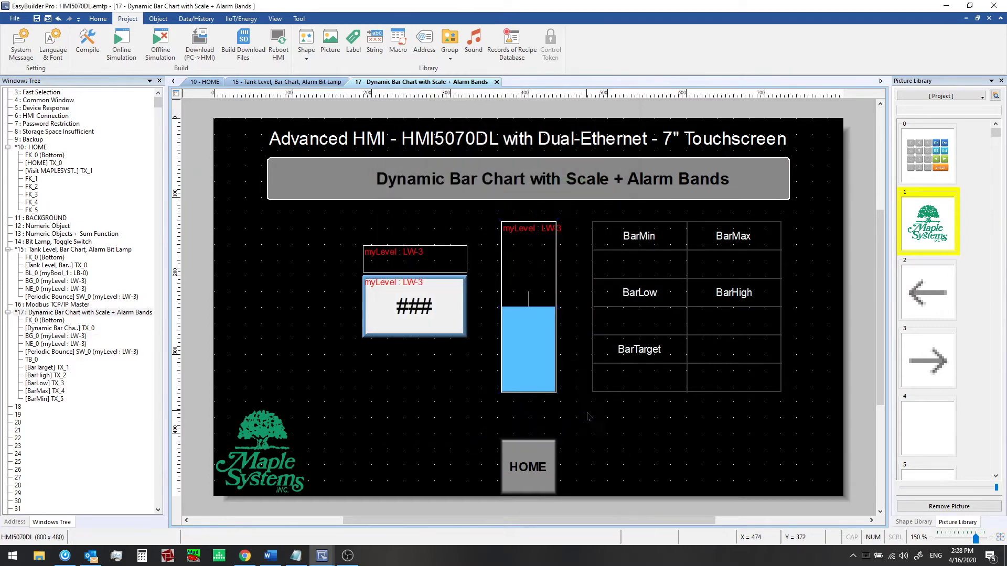
- Check the bar graph's target and alarm colors in an offline simulation, closing it when done
click(160, 45)
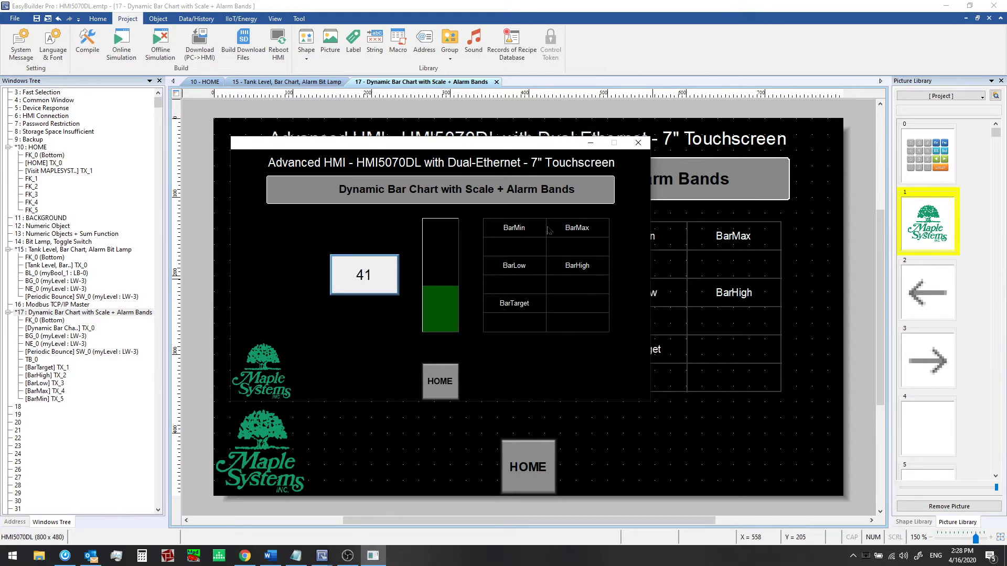
click(638, 142)
double_click(538, 263)
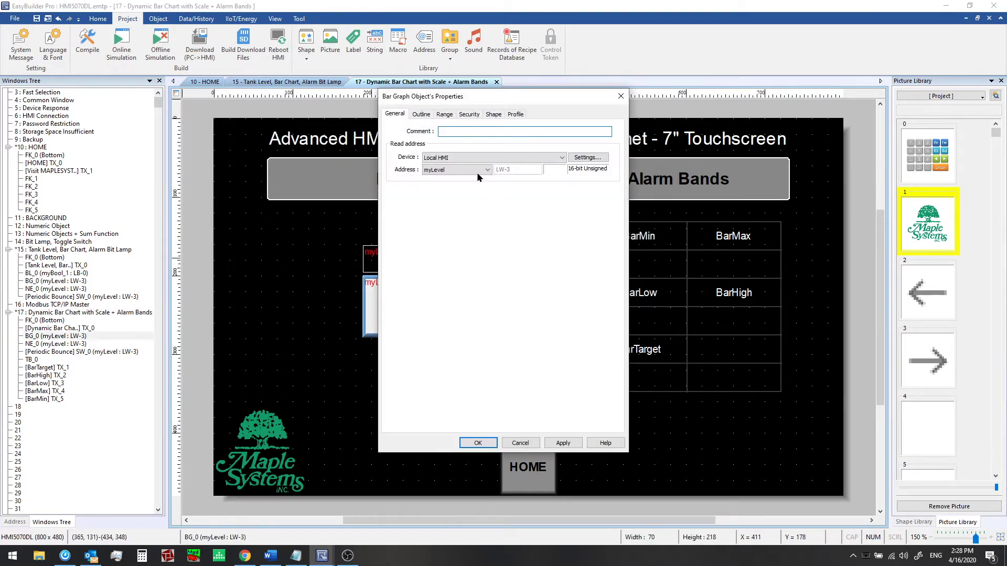
click(445, 115)
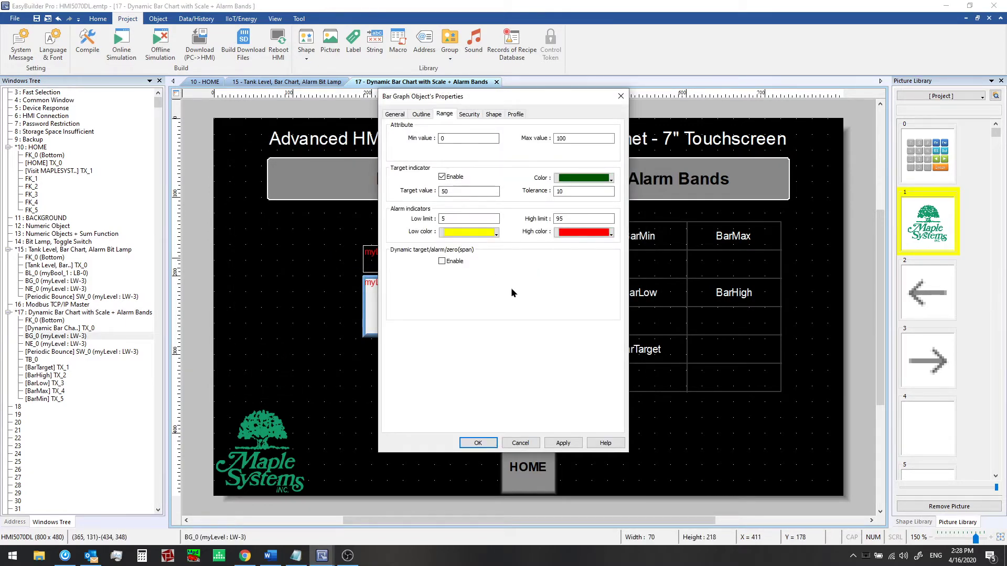
click(442, 261)
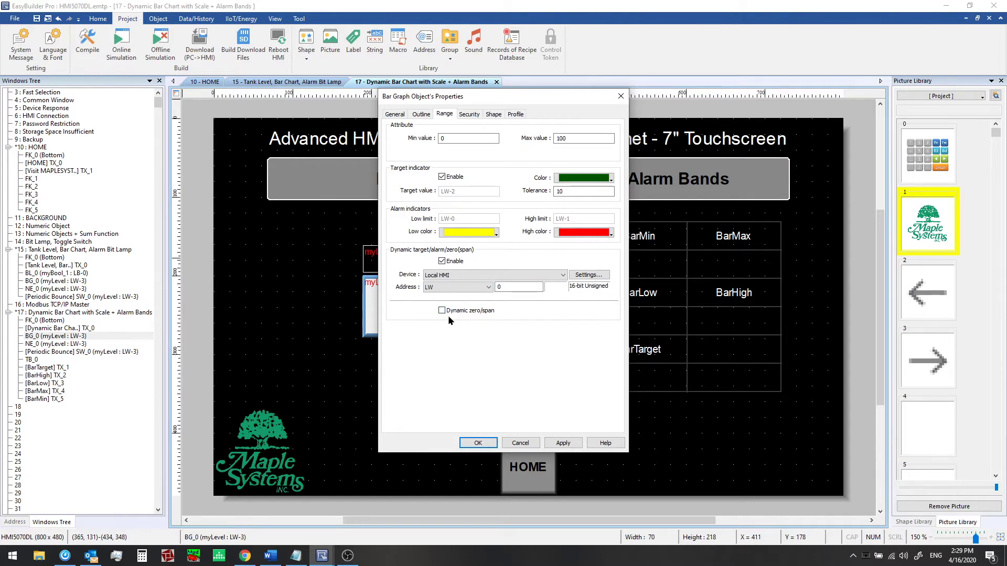
click(461, 314)
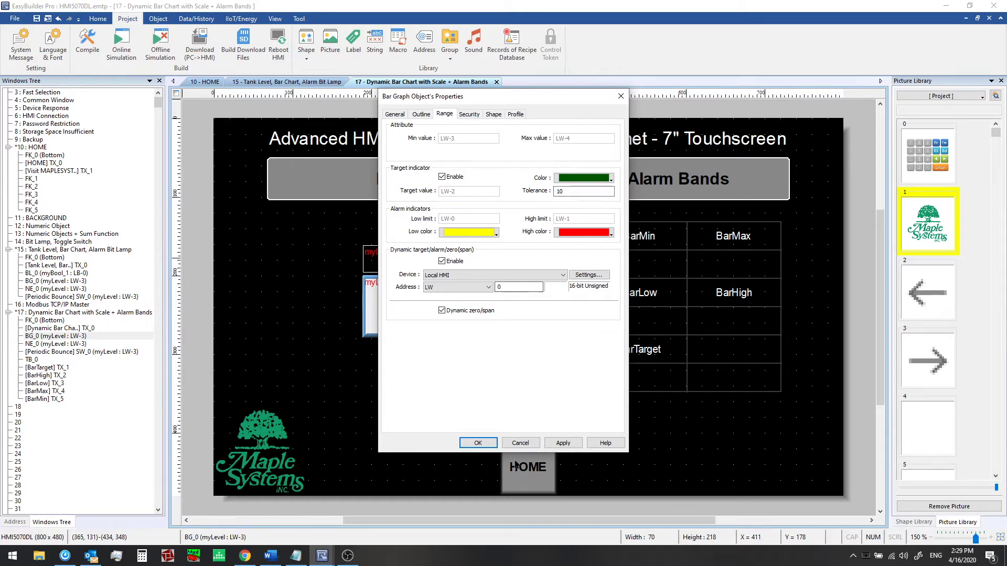
click(519, 443)
click(321, 226)
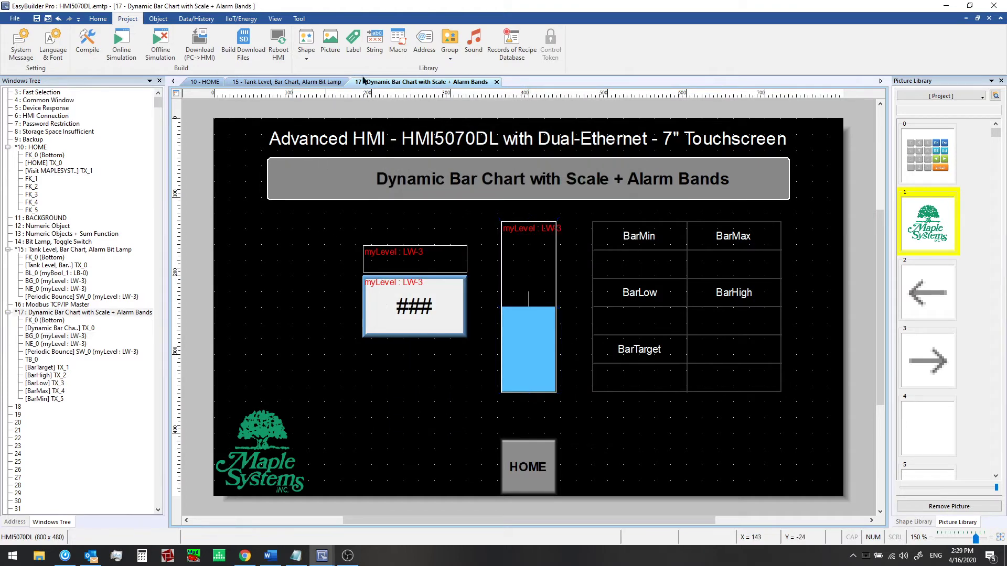
- Review the order and addresses of the BarLow, BarHigh, BarTarget, BarMin and BarMax tags in the address tag library
click(424, 42)
scroll(419, 309, down, 5)
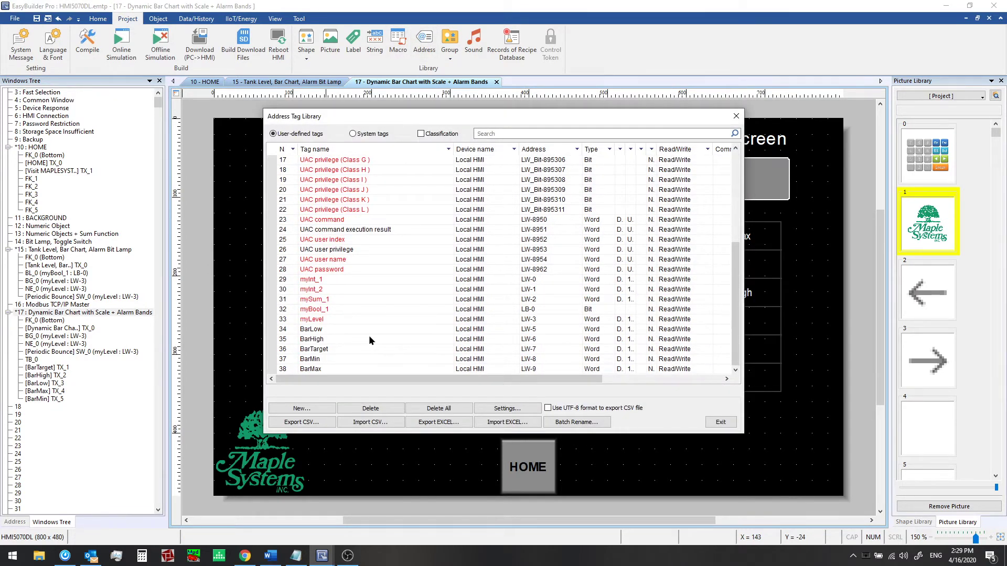
click(347, 329)
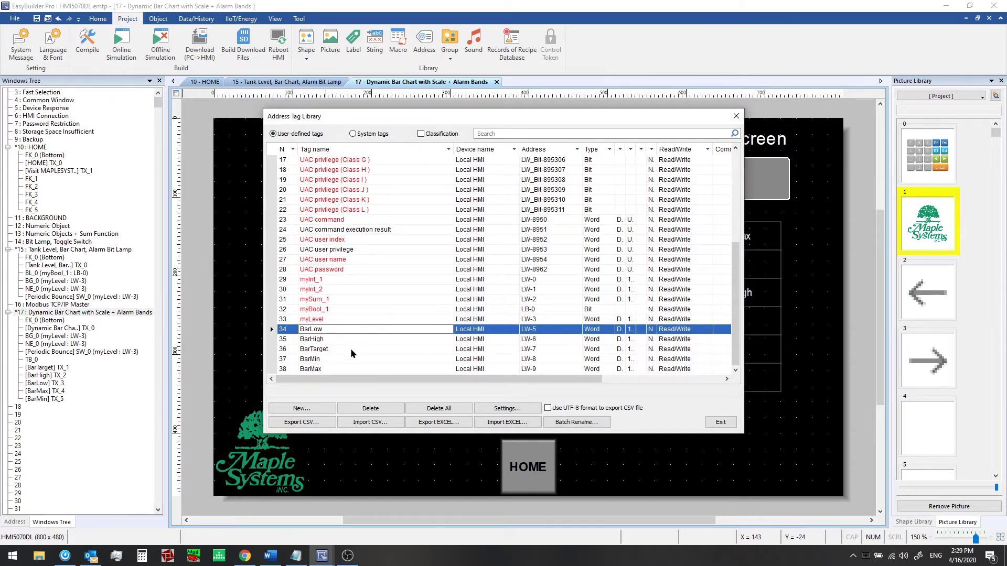
click(546, 349)
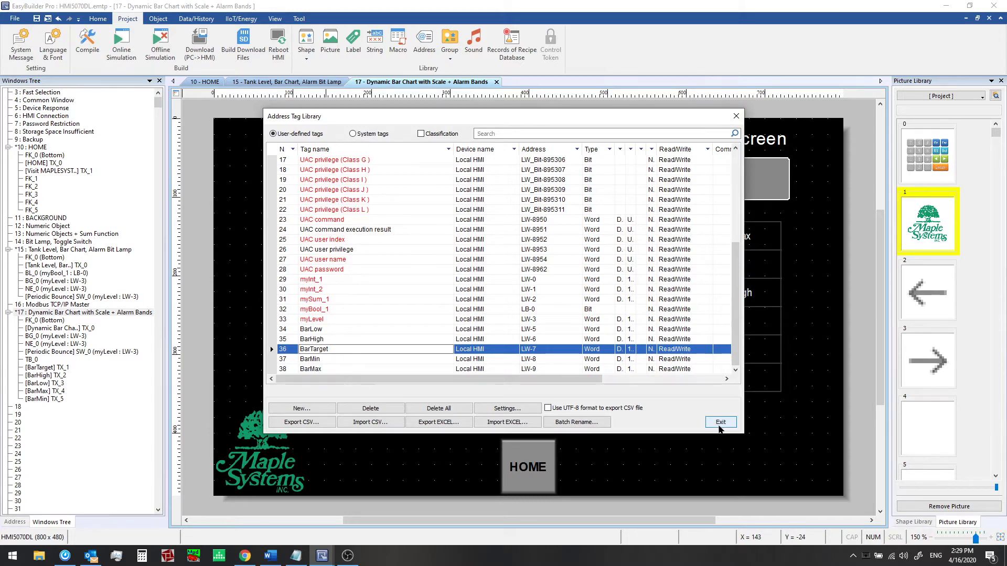
click(720, 422)
- Enable the bar graph's dynamic target/alarm with the user-defined tag BarLow as its address, including dynamic zero/span
double_click(493, 313)
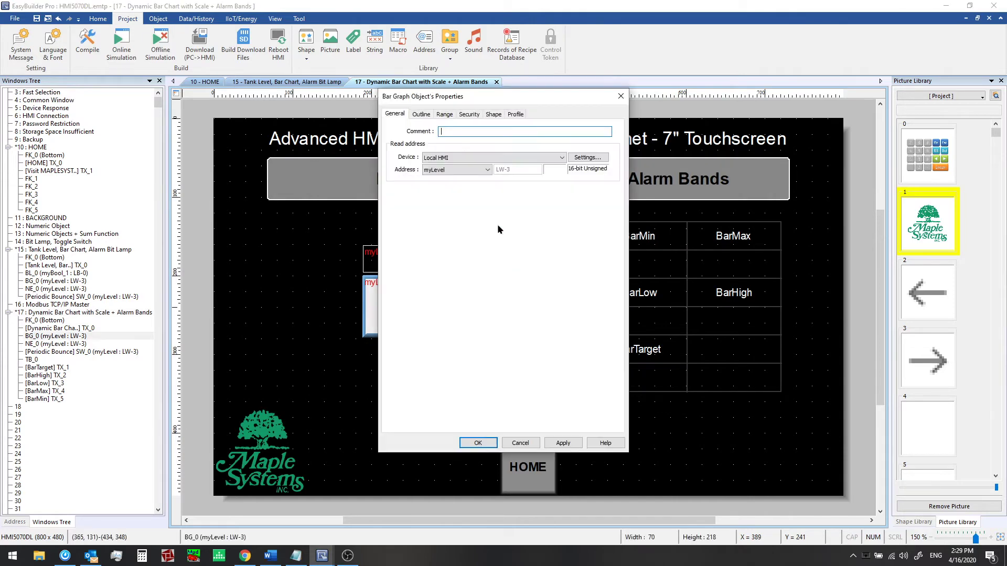
click(443, 114)
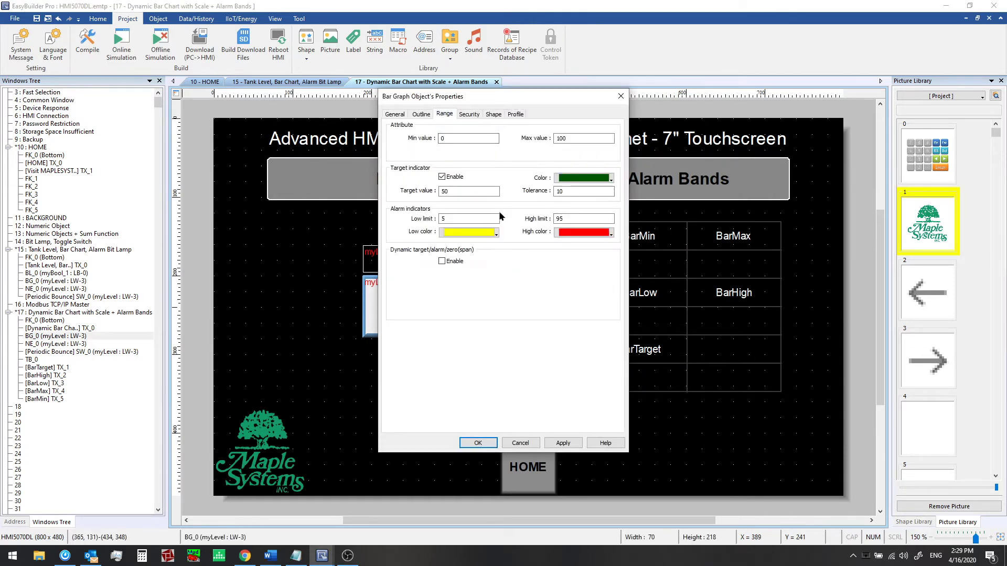
click(441, 261)
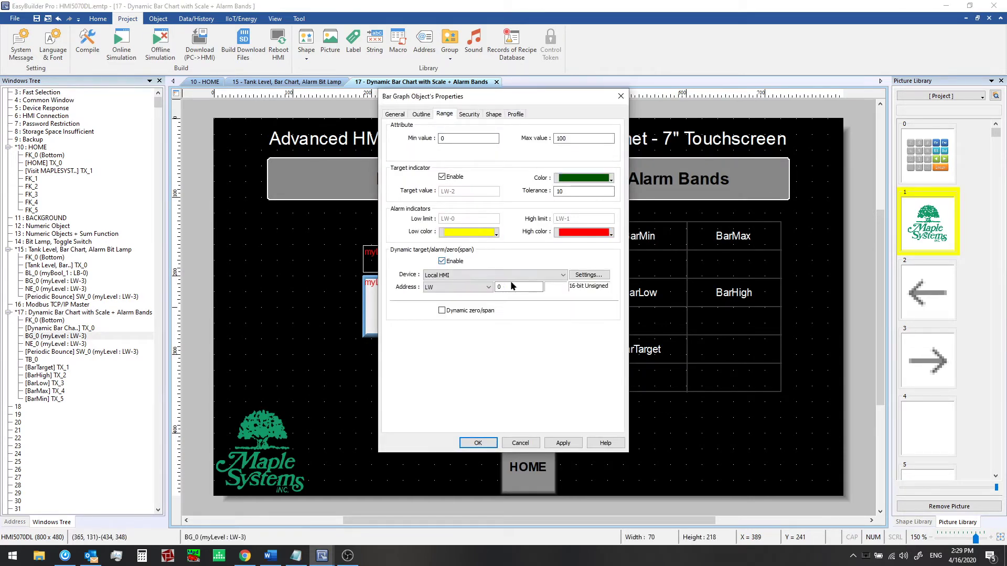
click(589, 275)
click(605, 246)
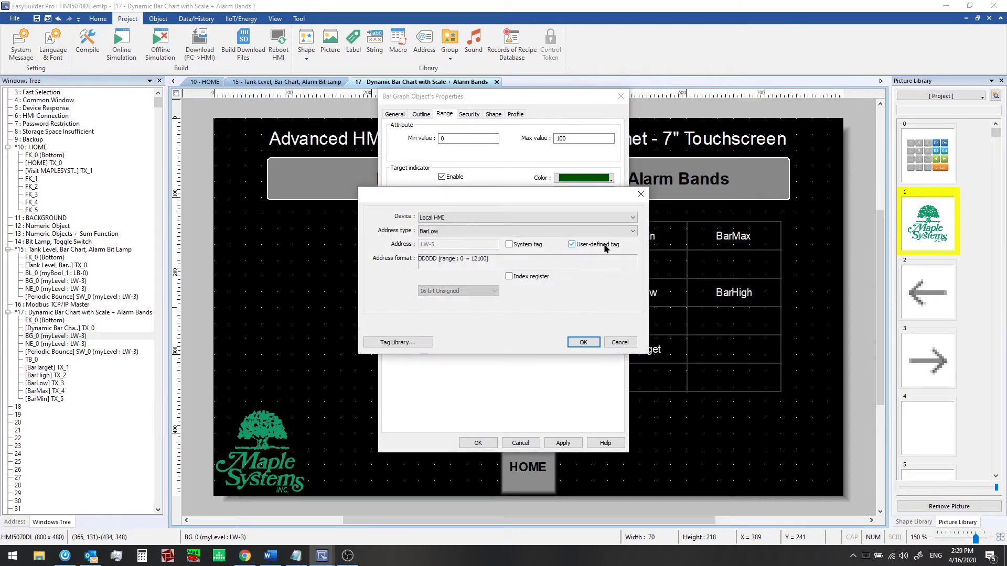
click(577, 231)
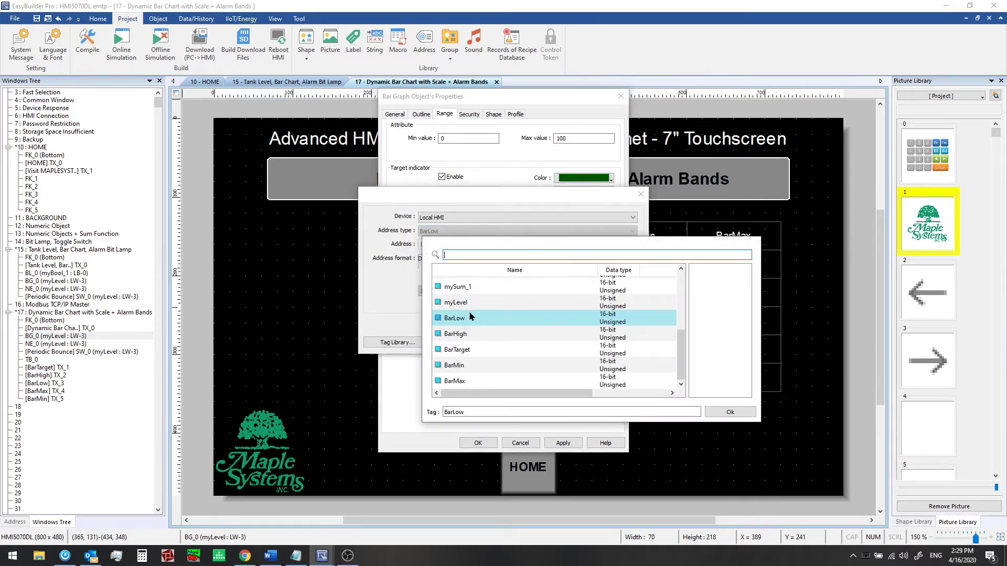
double_click(469, 313)
click(584, 341)
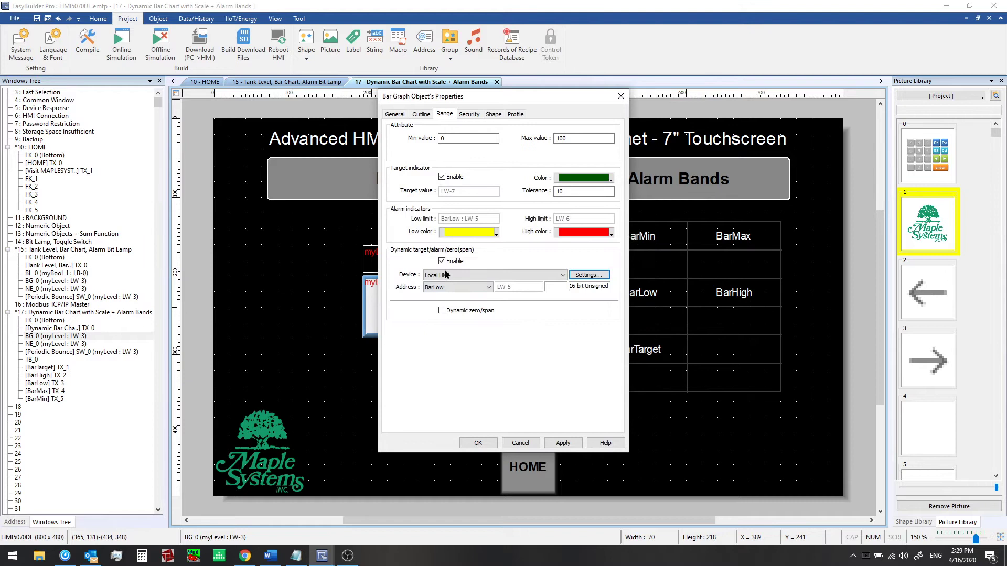
click(442, 311)
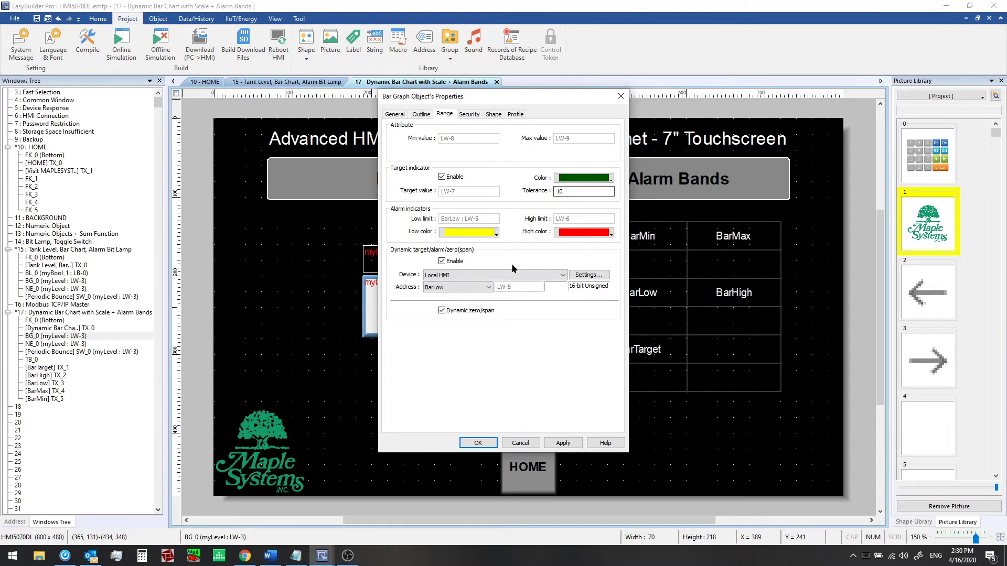
click(477, 443)
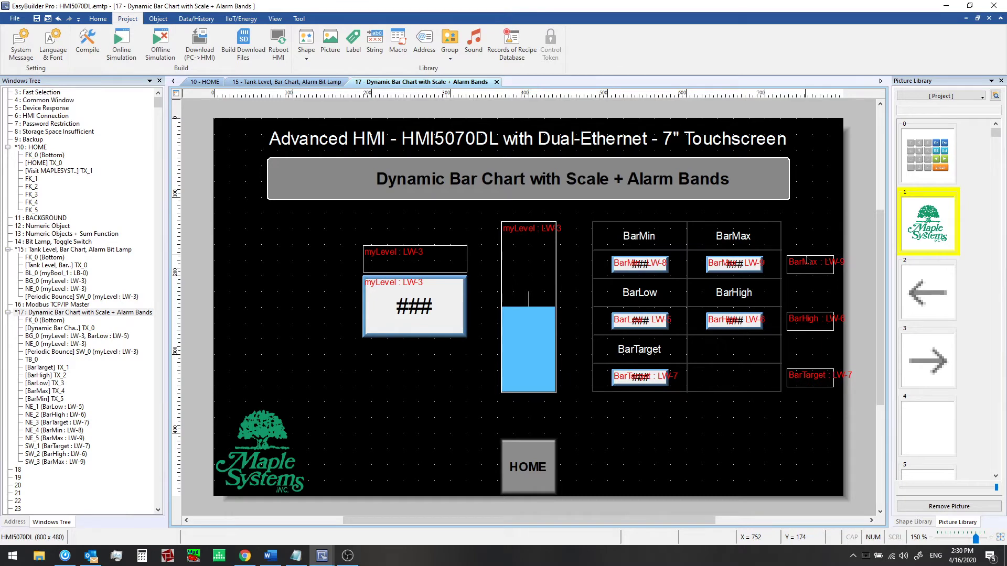
- Inspect the set style and set value of the BarMax, BarHigh and BarTarget Set Word objects without changing them
double_click(807, 260)
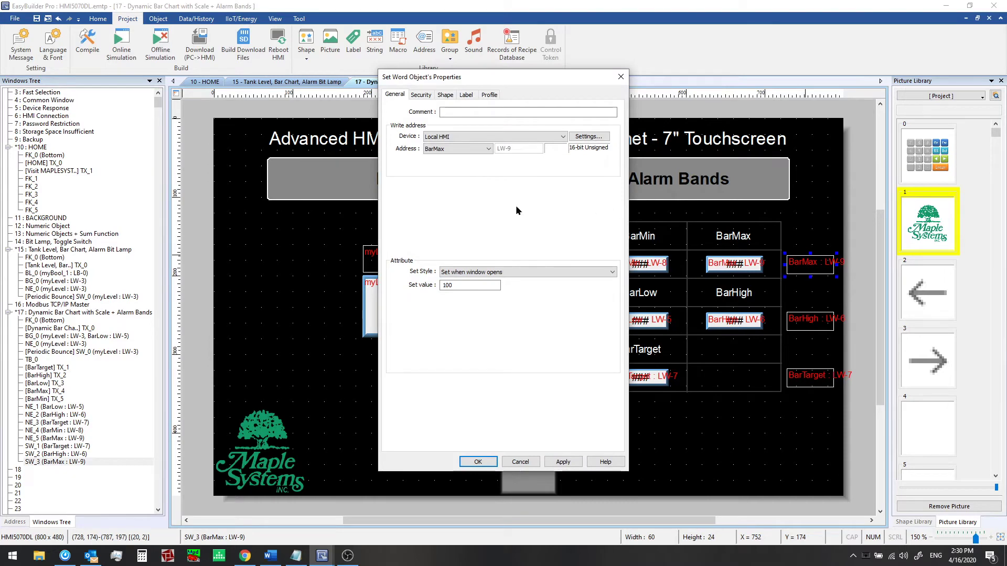
click(475, 286)
click(529, 461)
double_click(811, 319)
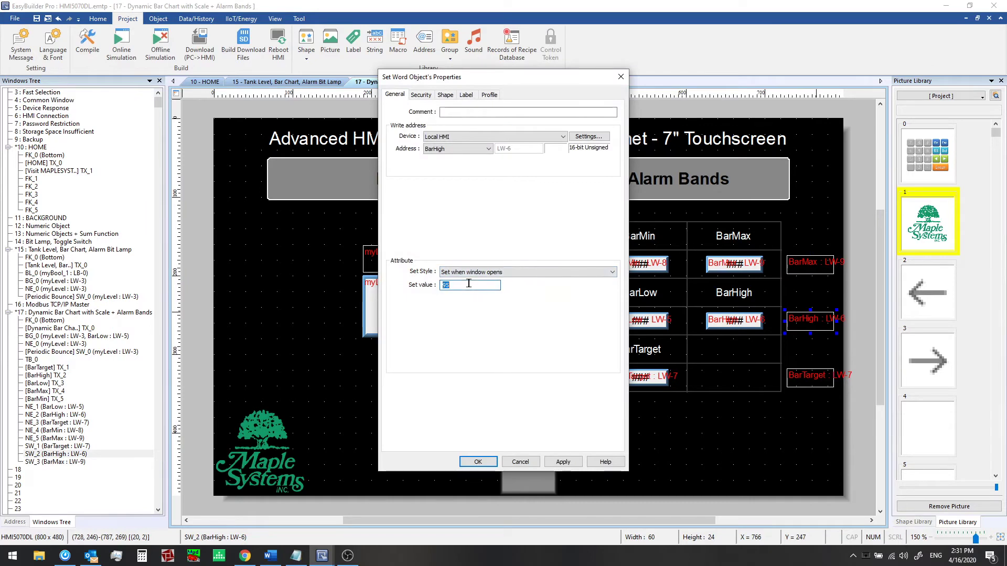
click(527, 462)
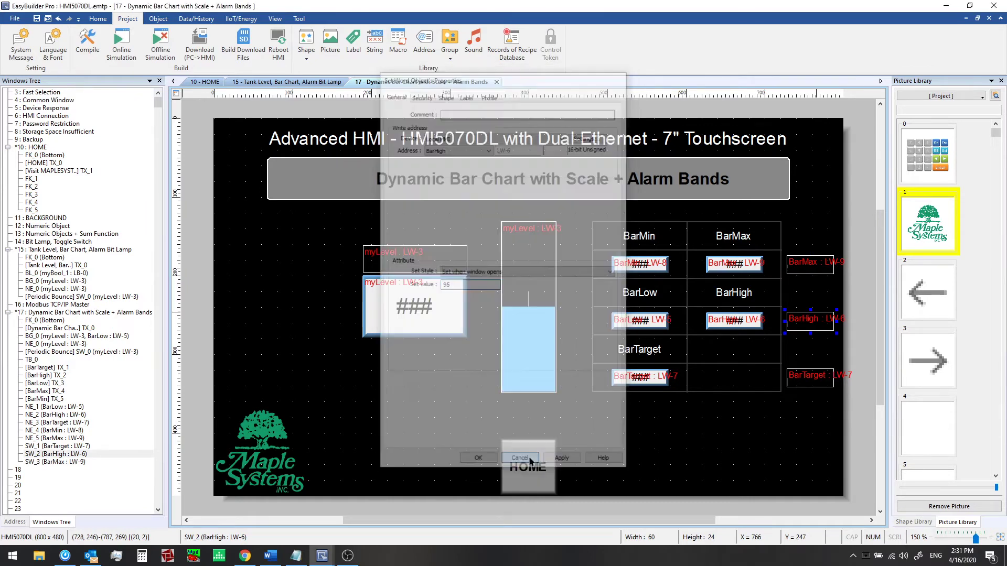
click(790, 411)
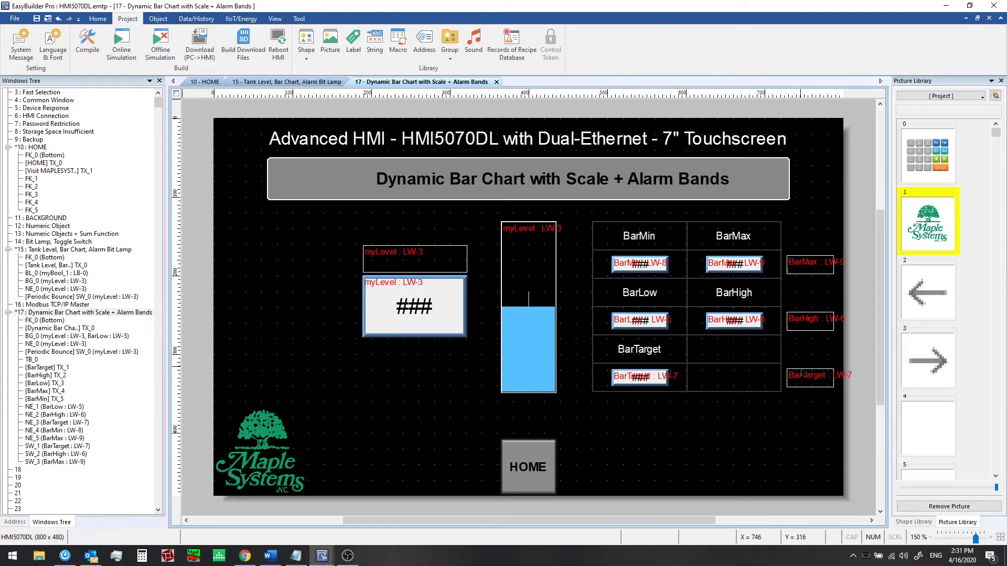
double_click(805, 377)
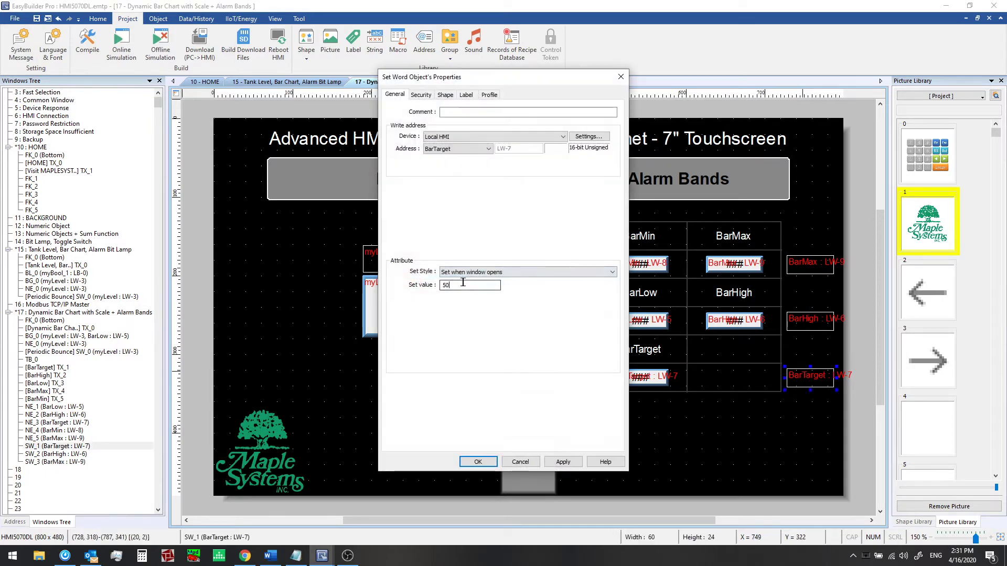
click(521, 461)
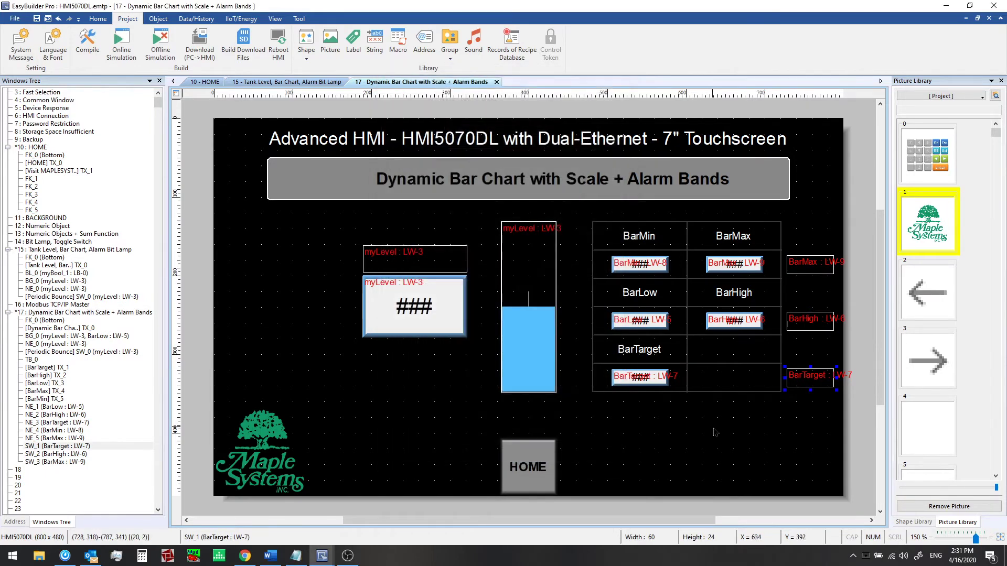
click(686, 415)
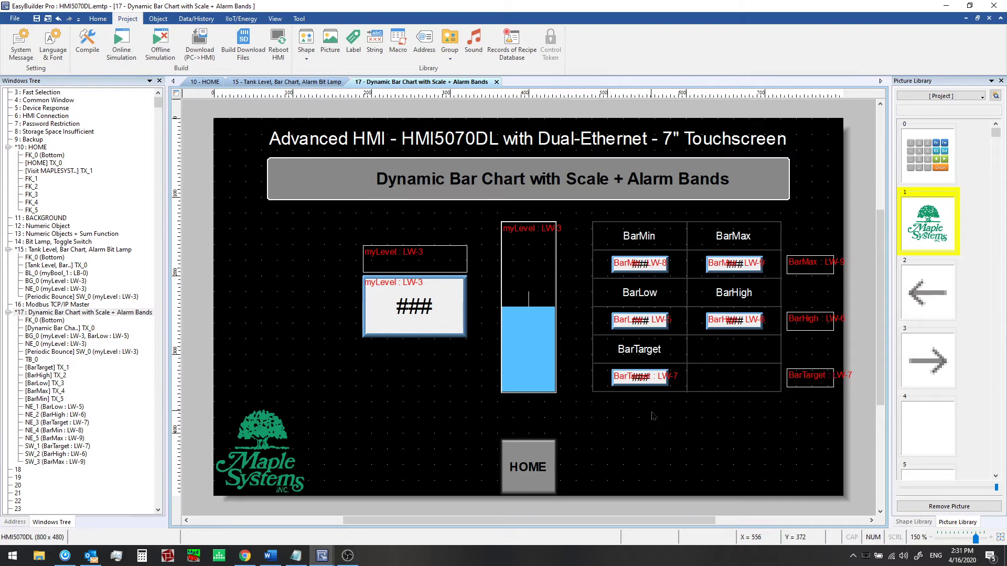
- In an offline simulation of the Dynamic Bar Chart with Scale + Alarm Bands page, set BarMax to 200
click(160, 43)
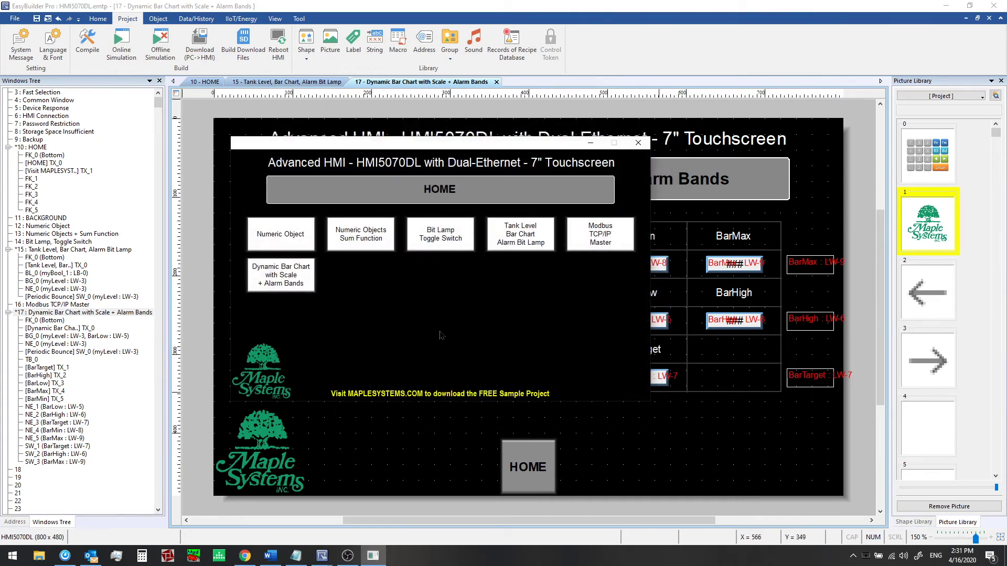
click(281, 275)
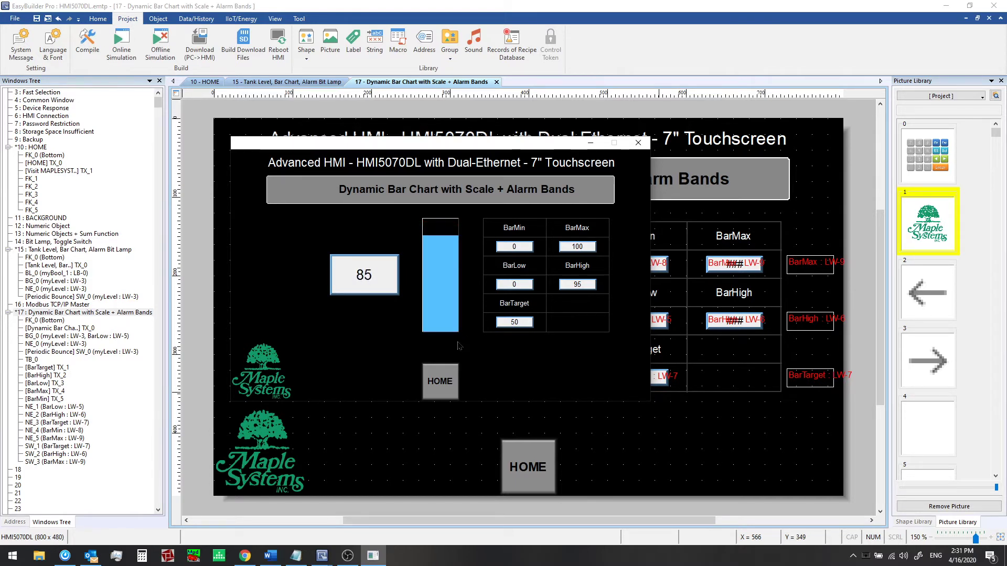
click(577, 246)
click(410, 305)
click(411, 332)
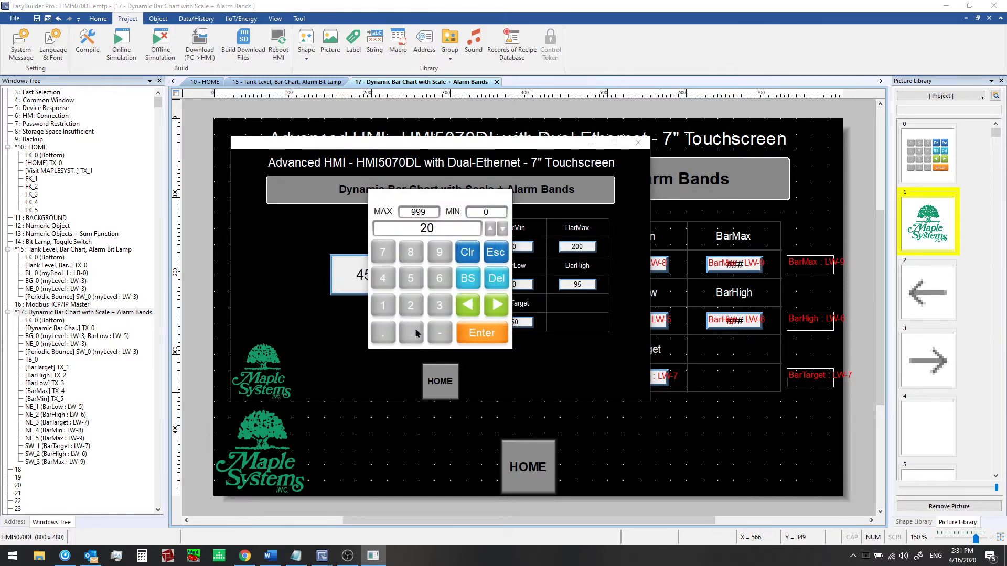
click(411, 333)
click(481, 332)
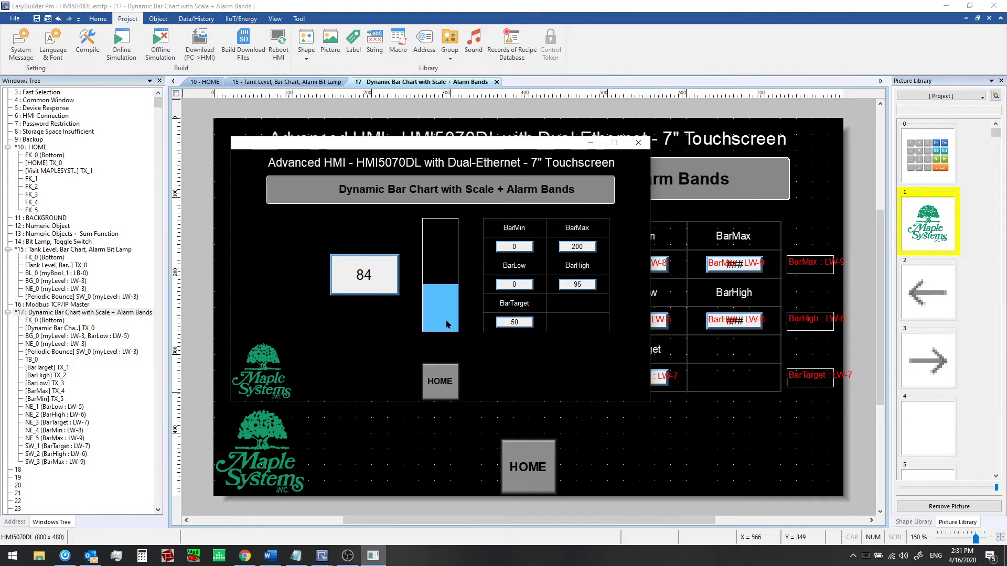
- Set BarMin to 10 and BarLow to 25 in the running simulation
click(519, 247)
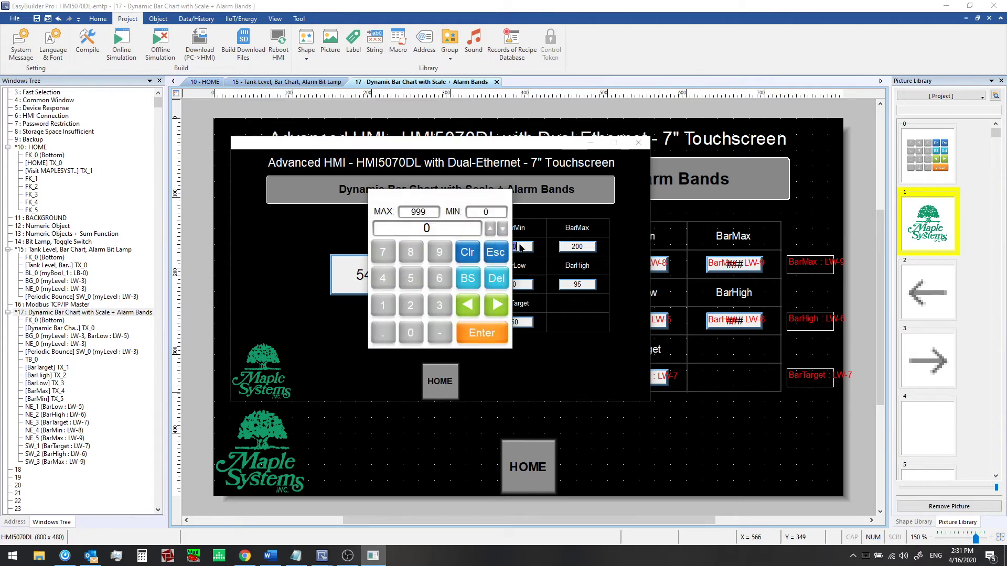
click(382, 309)
click(411, 333)
click(481, 333)
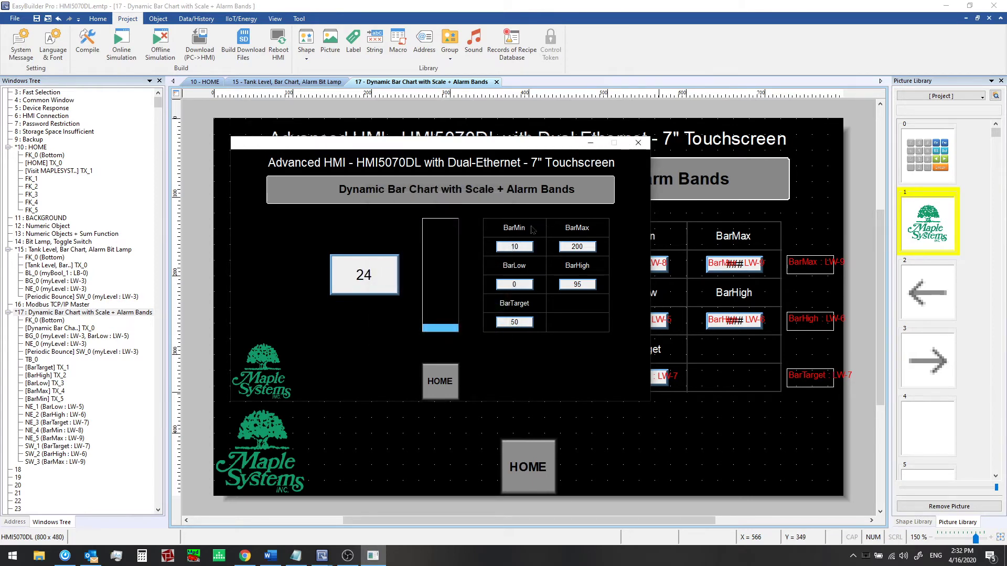
click(514, 284)
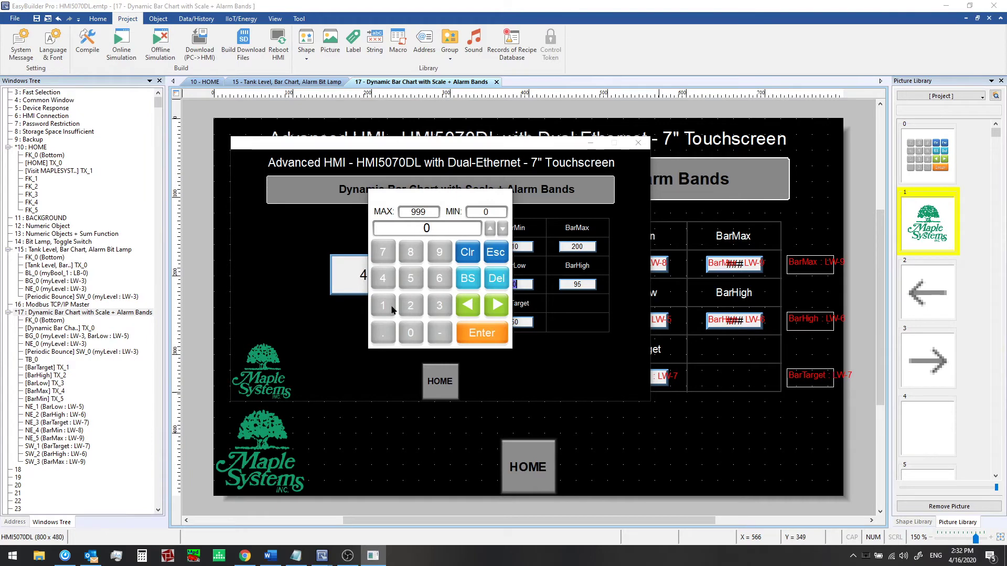
click(410, 306)
click(411, 278)
click(481, 332)
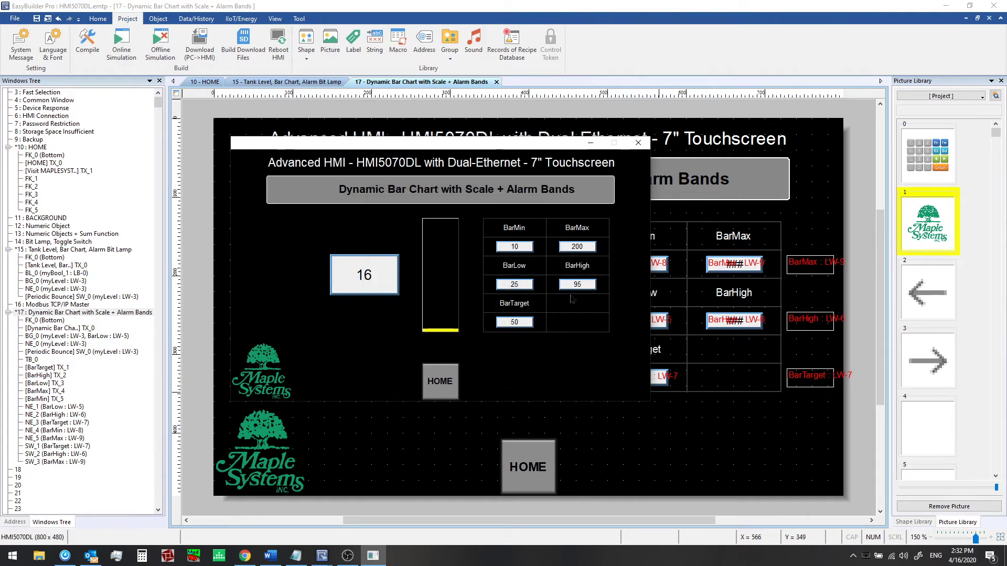
- Set BarHigh to 90 and BarTarget to 35 in the simulation, and close the simulation window
click(576, 285)
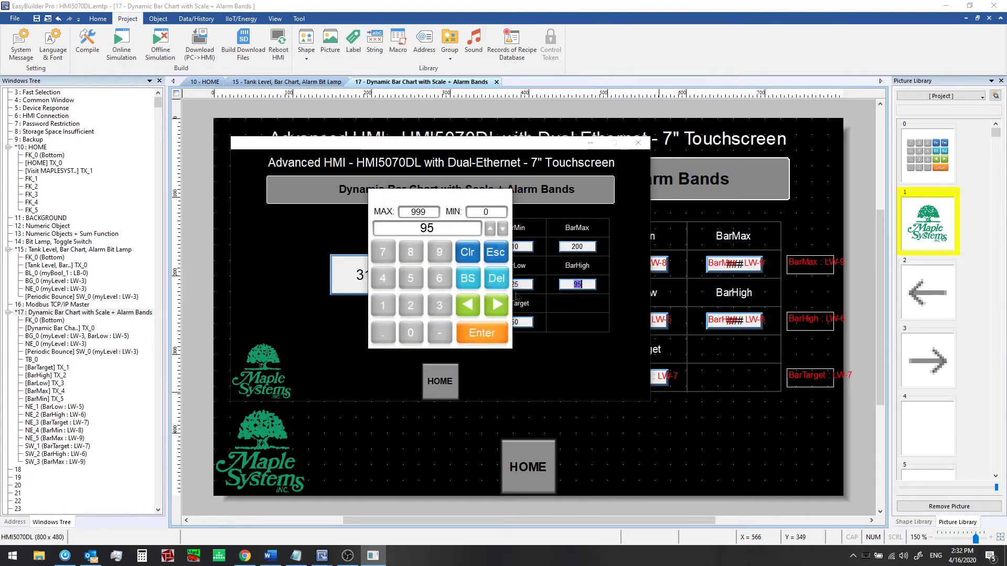
click(439, 252)
click(411, 332)
click(481, 332)
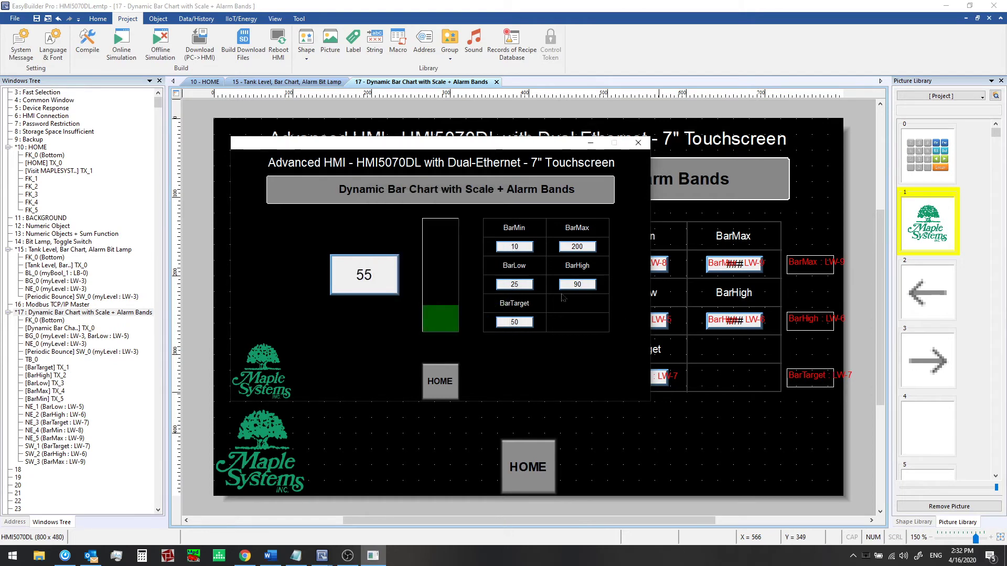
click(514, 322)
click(439, 305)
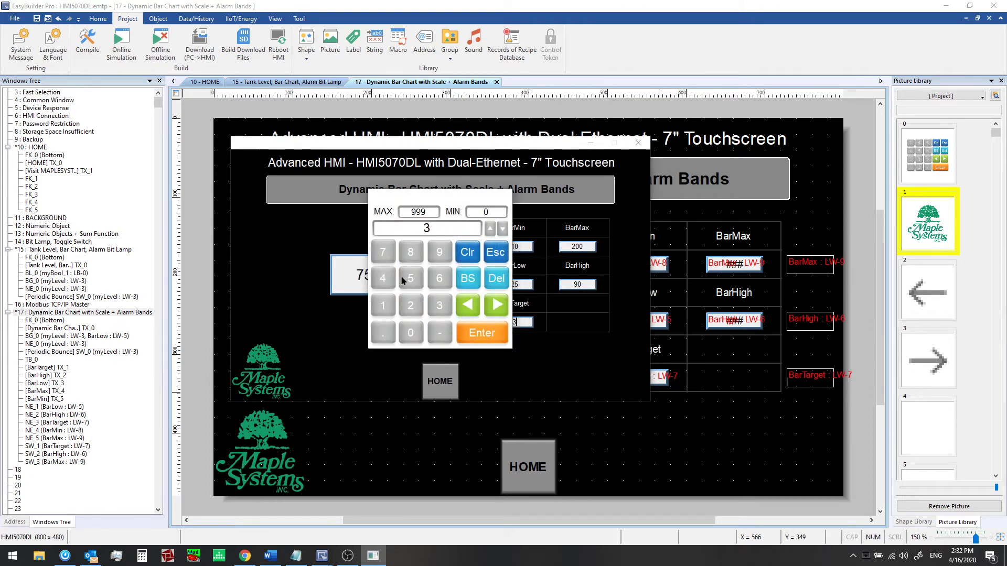
click(405, 279)
click(481, 332)
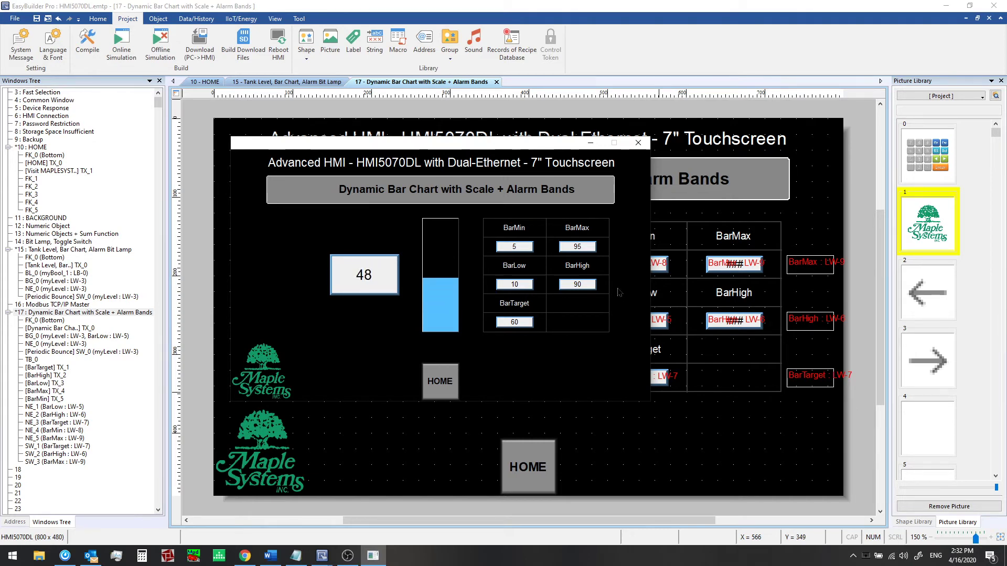
click(637, 142)
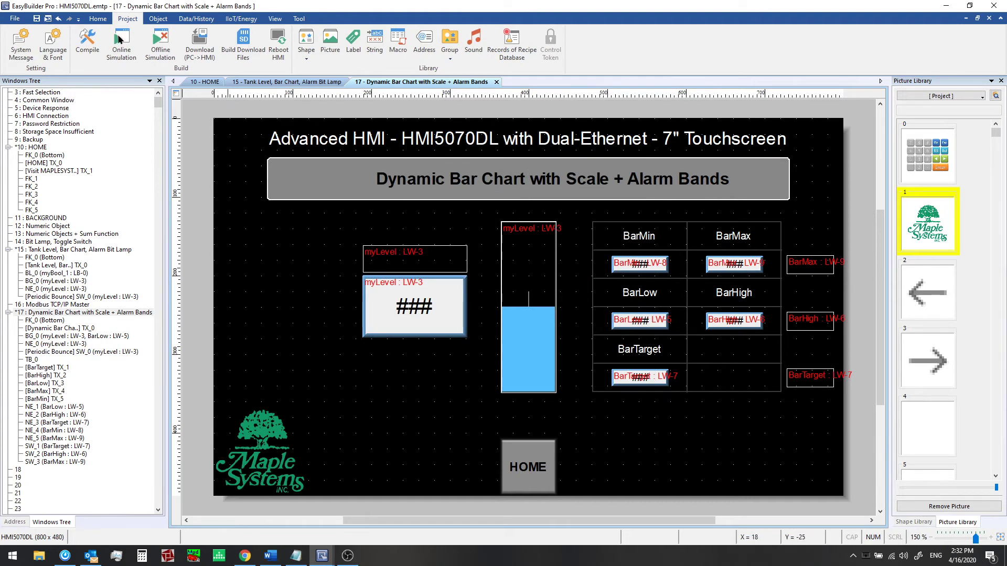
- Start a new Dynamic Scale object and set its style to Horizontal
click(159, 18)
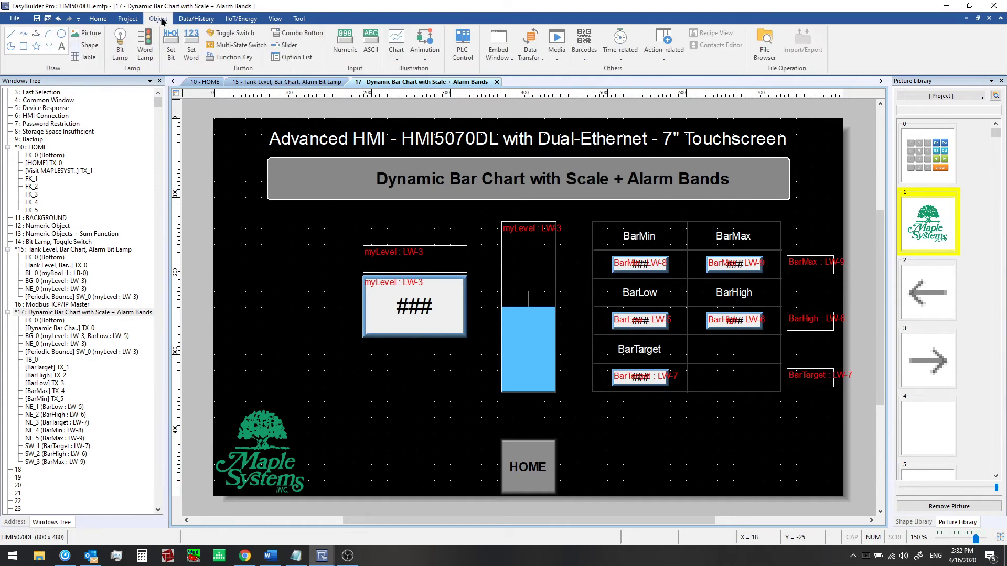
click(398, 56)
click(423, 82)
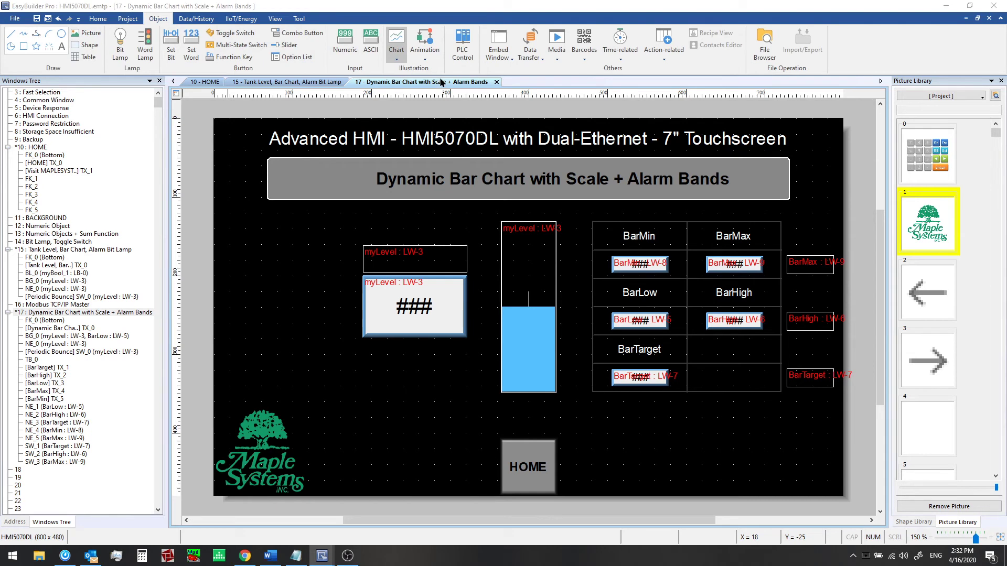
click(577, 147)
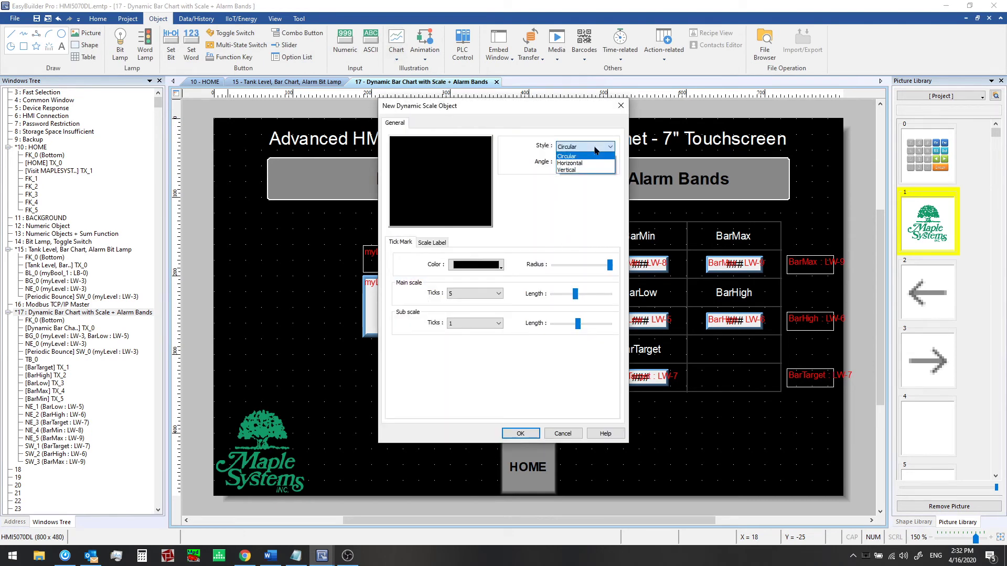
click(577, 162)
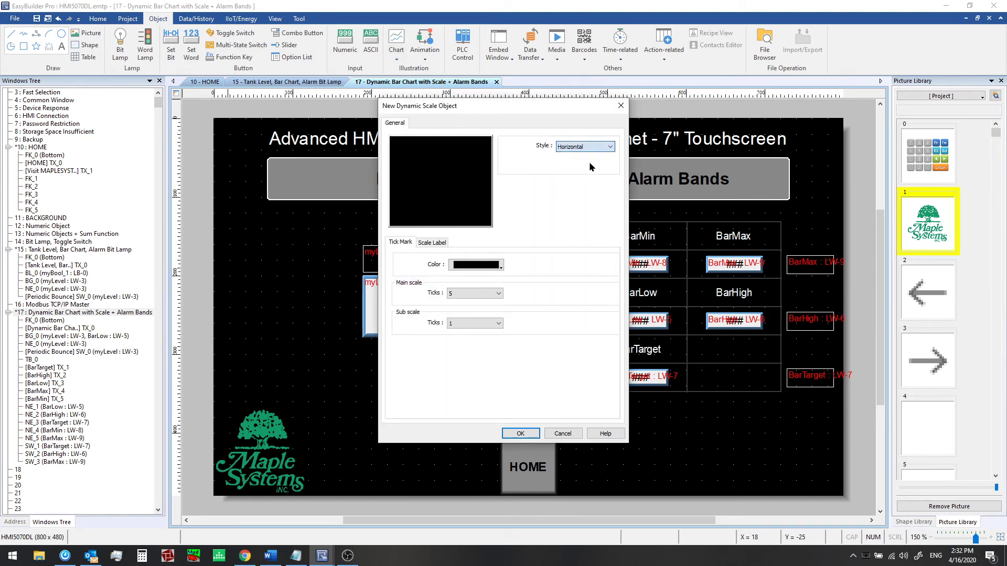
- Make the scale's tick marks yellow and set the sub scale ticks to 0
click(501, 266)
click(505, 296)
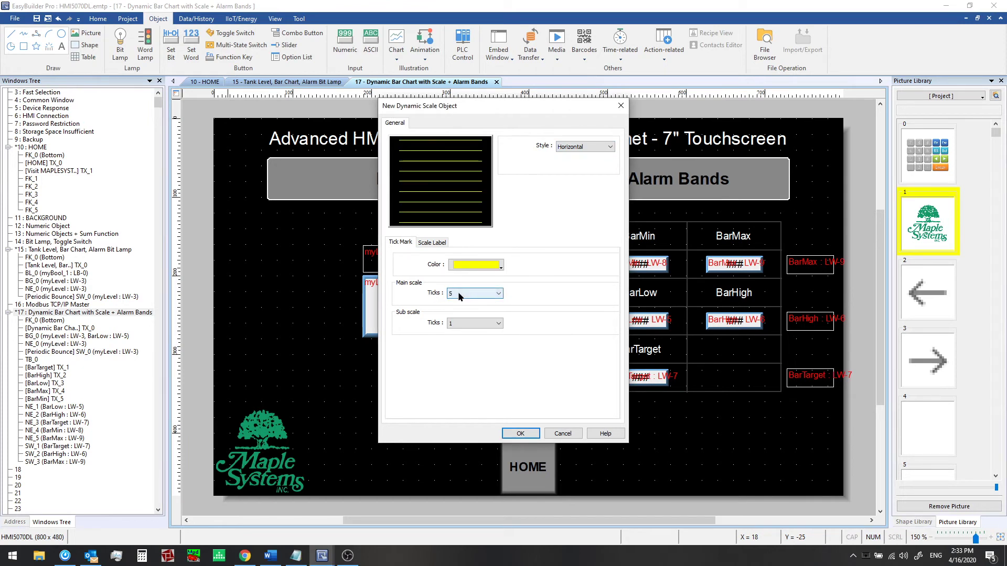
click(494, 323)
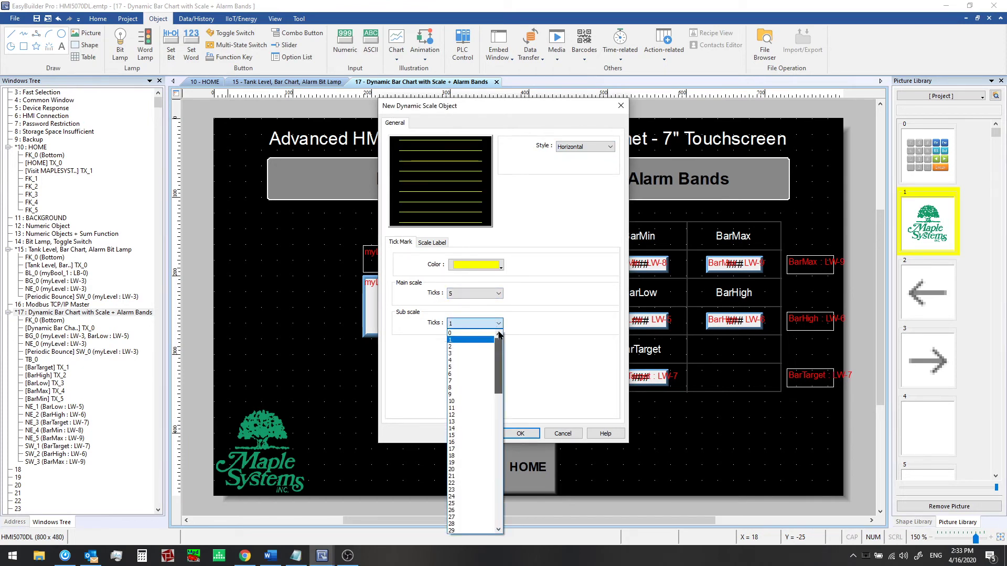
click(472, 333)
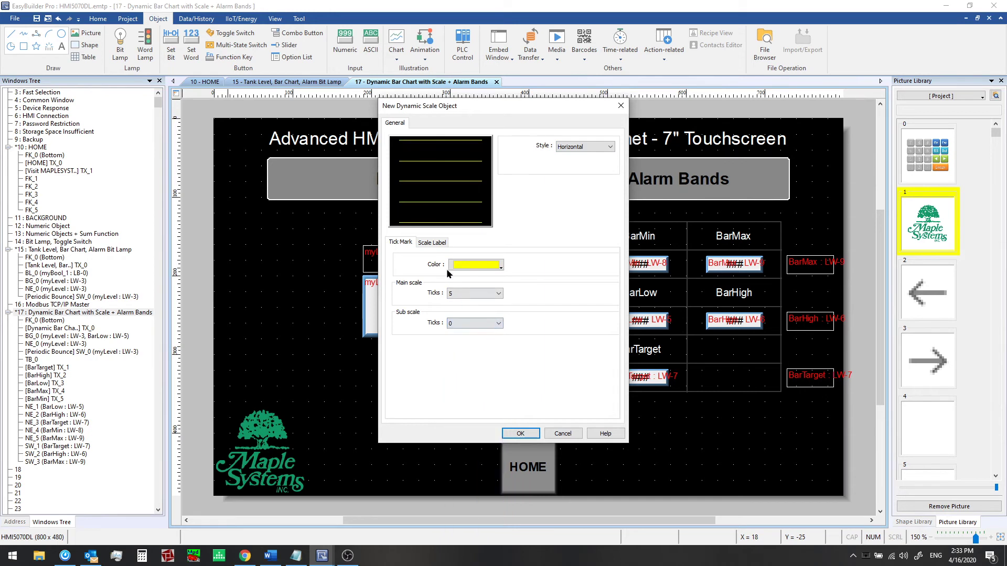
- Enable the scale label on the dynamic scale and color its text white
click(425, 244)
click(407, 261)
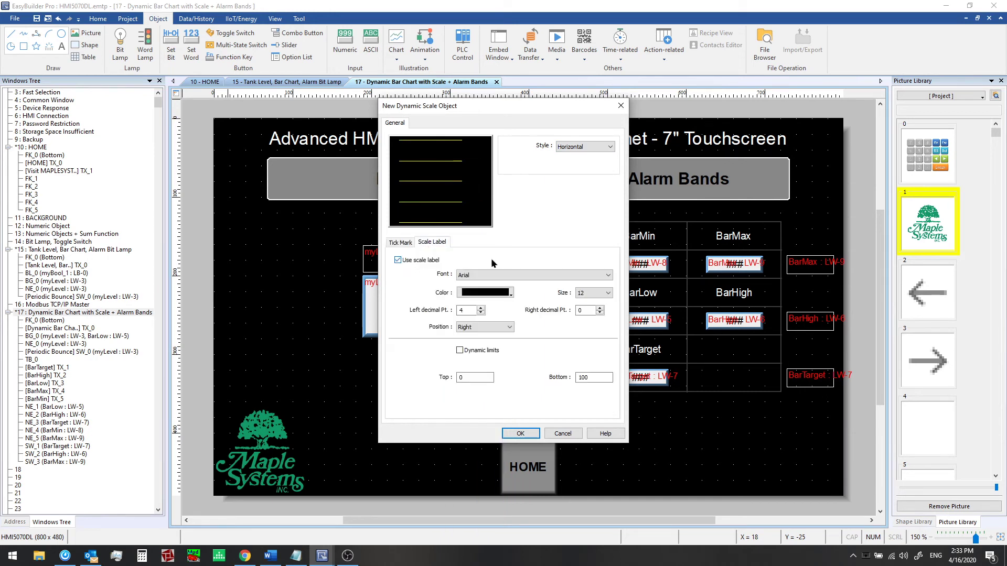
click(512, 295)
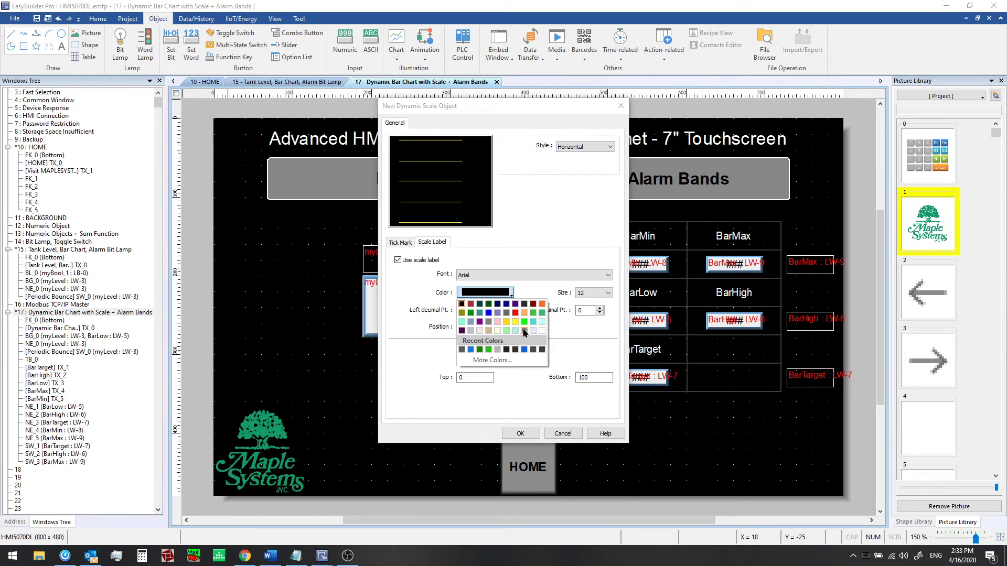
click(542, 331)
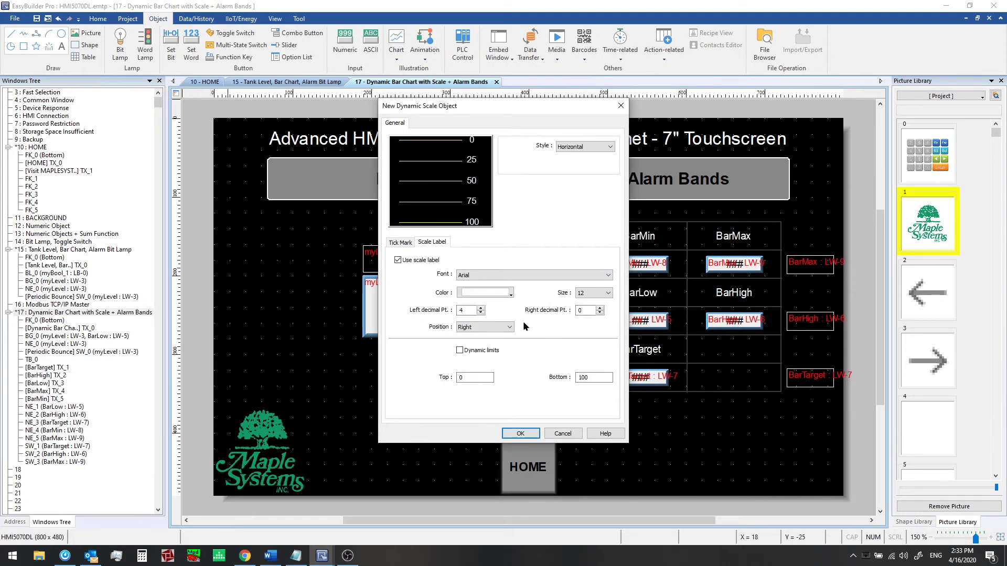
- Enable dynamic limits with top and bottom reversed, using the user-defined tag BarMin as their address
click(480, 355)
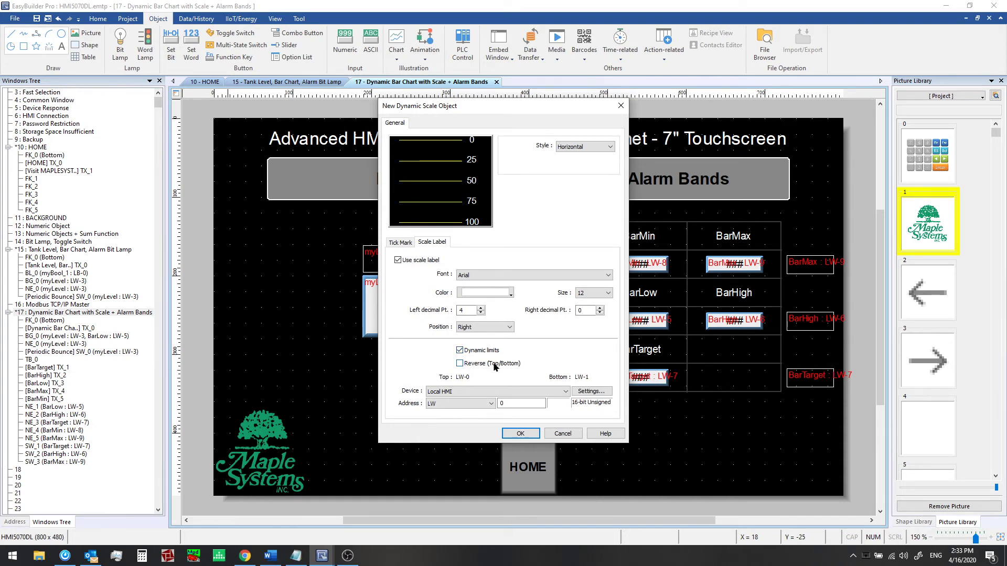
click(493, 364)
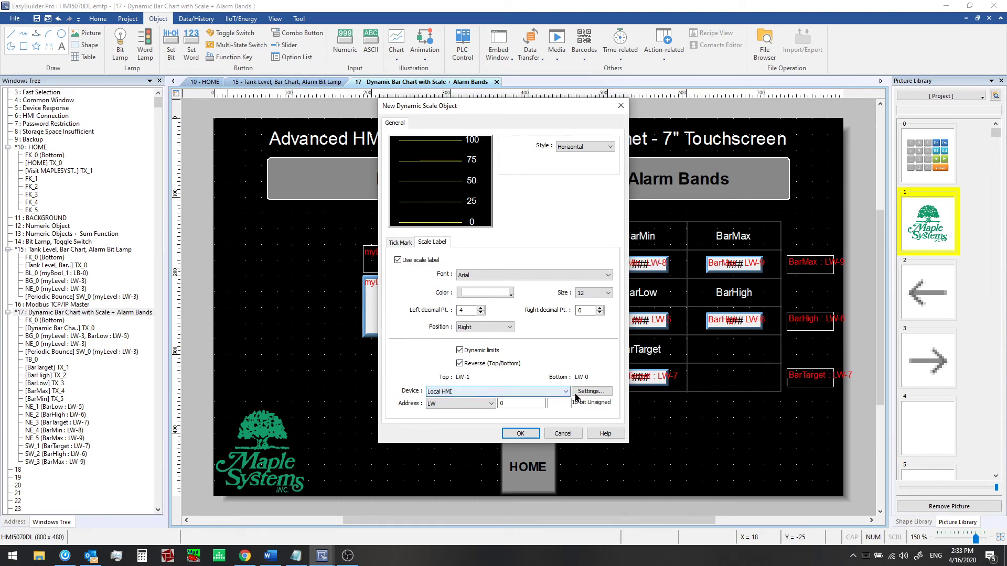
click(608, 393)
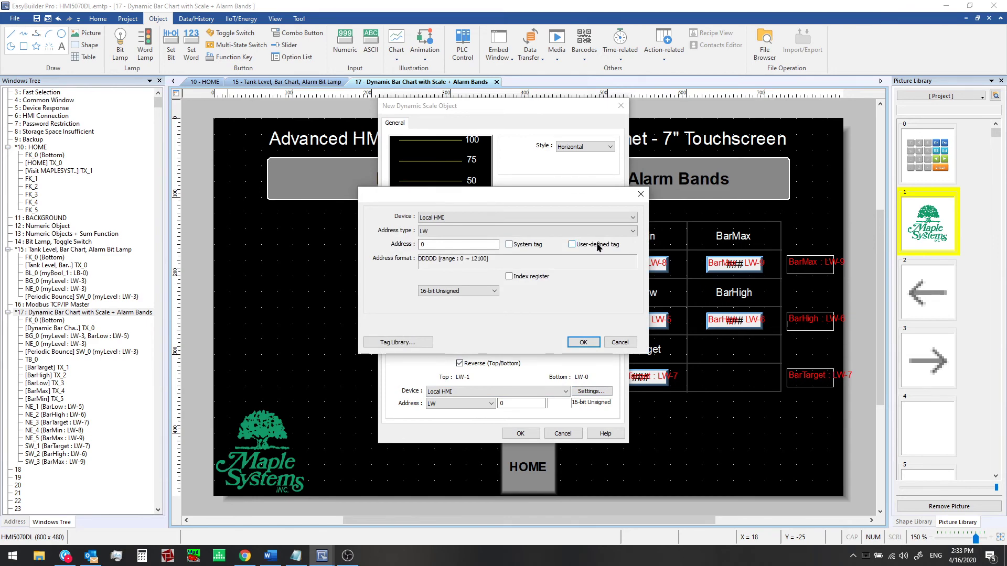
click(598, 246)
scroll(527, 325, down, 5)
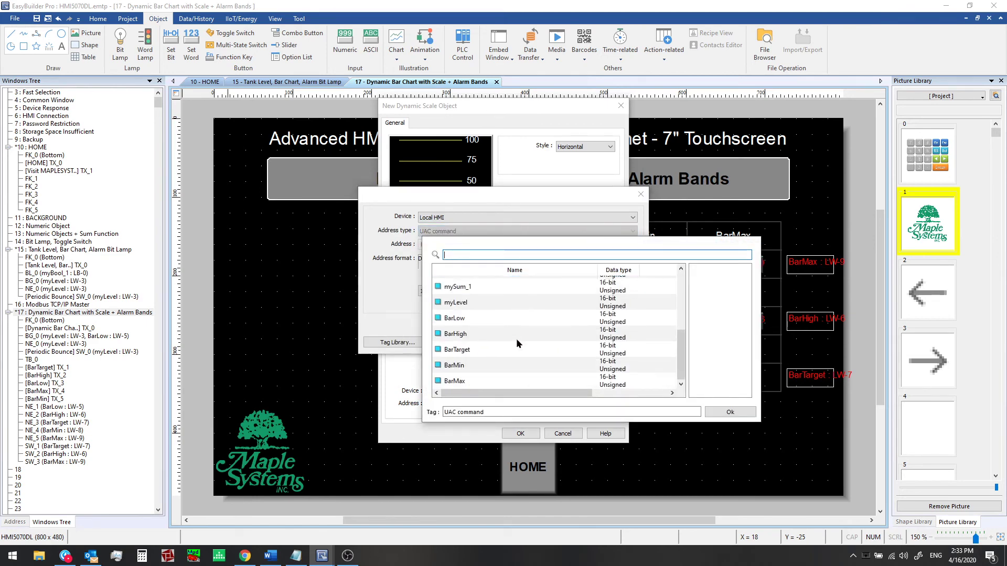
double_click(477, 364)
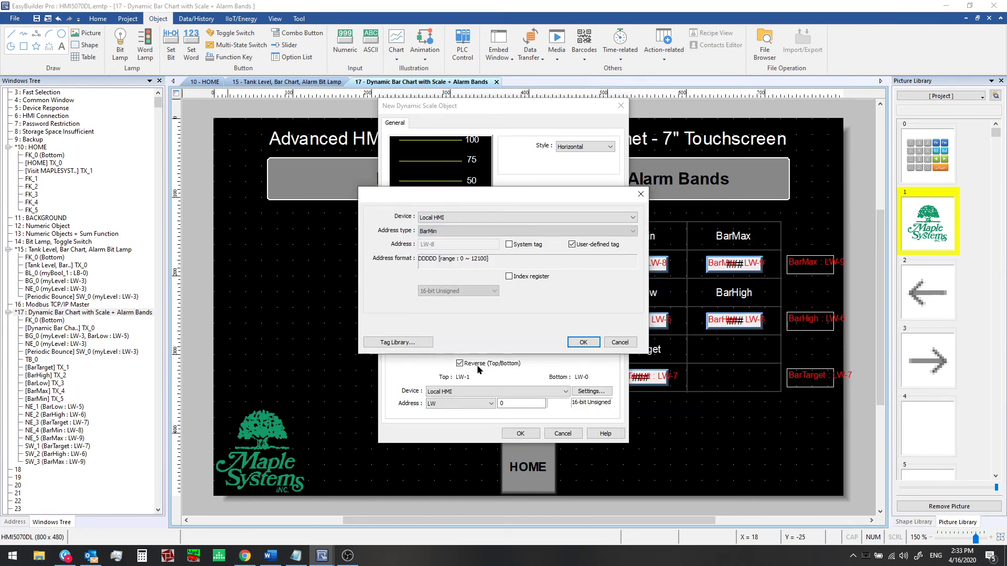
click(594, 343)
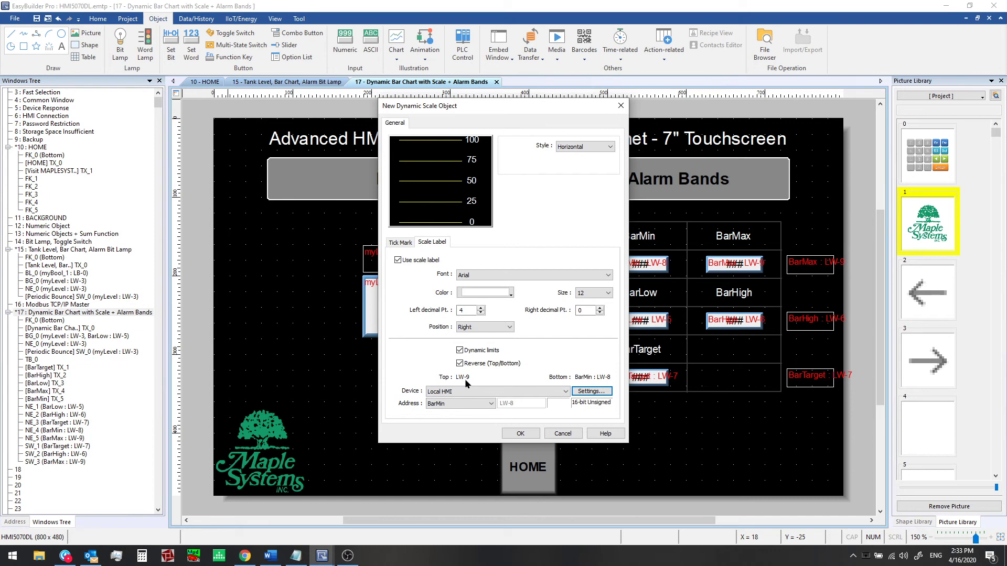
- Place the dynamic scale over the bar graph, align its ticks with the bar's edges and narrow it slightly
click(520, 433)
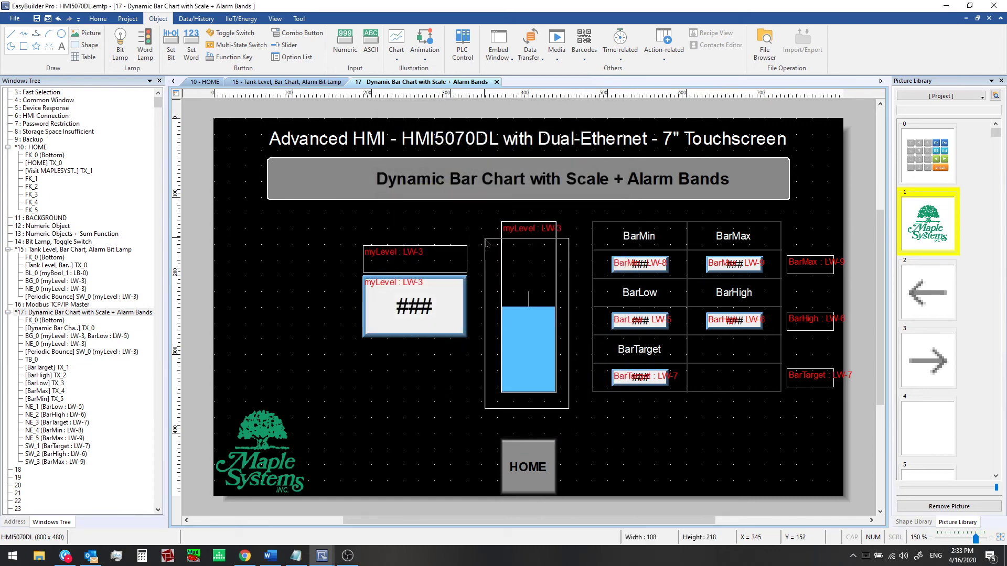
click(488, 217)
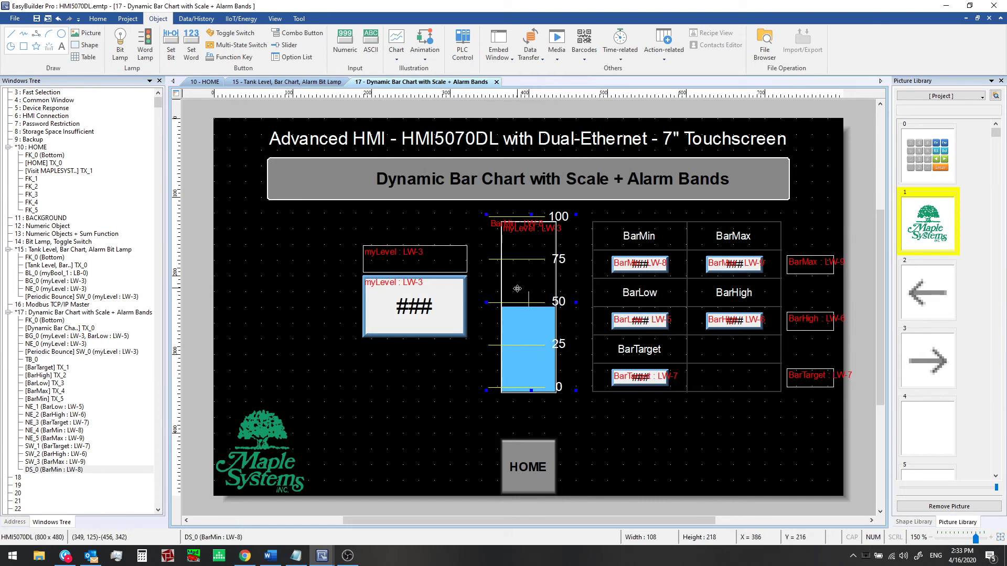
drag(519, 263, 531, 265)
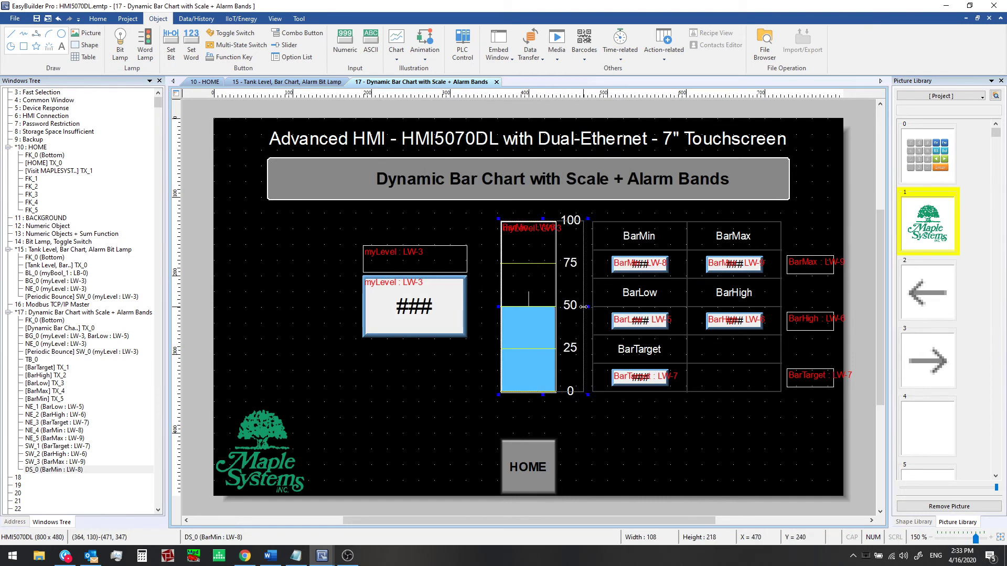
drag(586, 307, 583, 307)
click(657, 433)
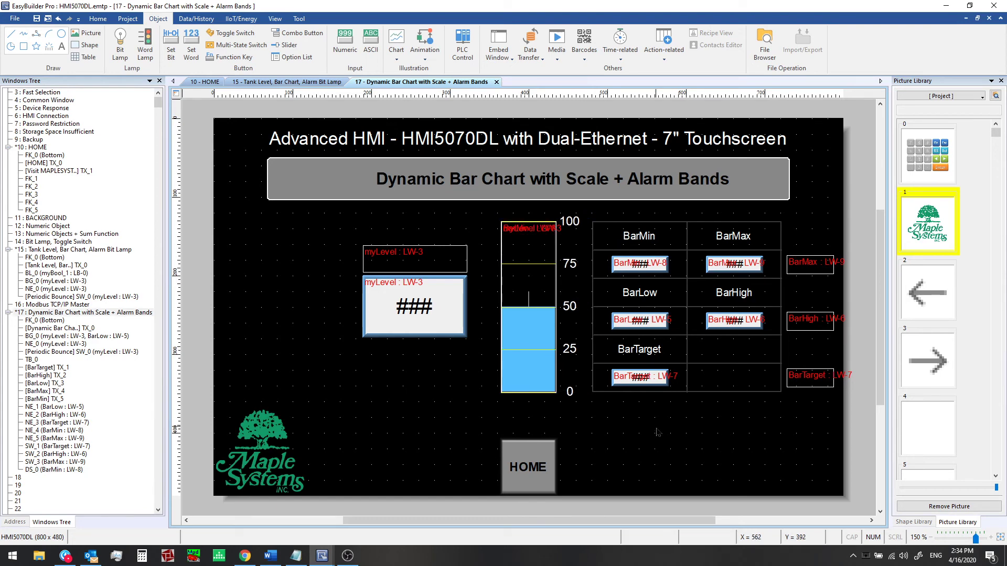
- Start an offline simulation of the project and open the Dynamic Bar Chart with Scale + Alarm Bands page
click(127, 18)
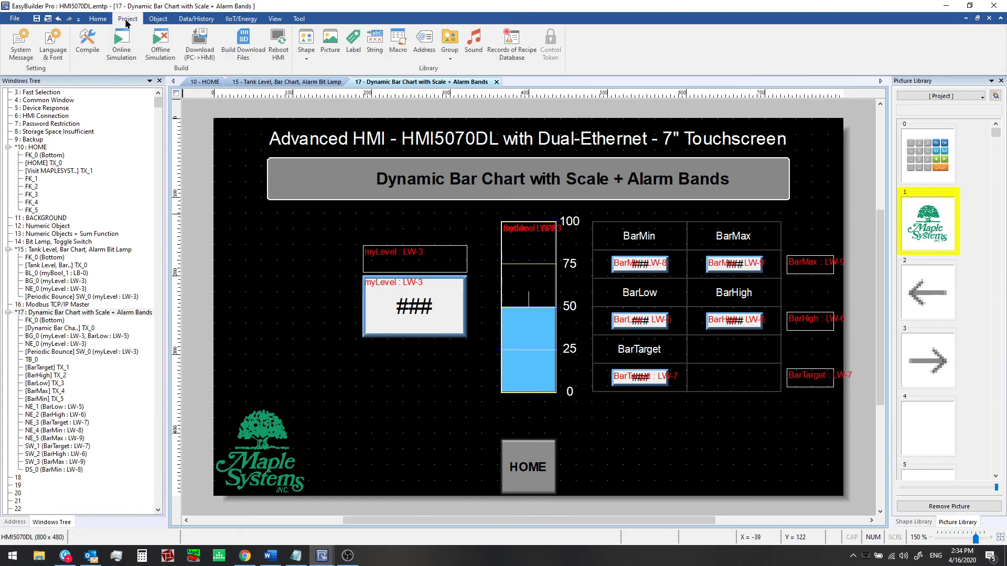
click(160, 44)
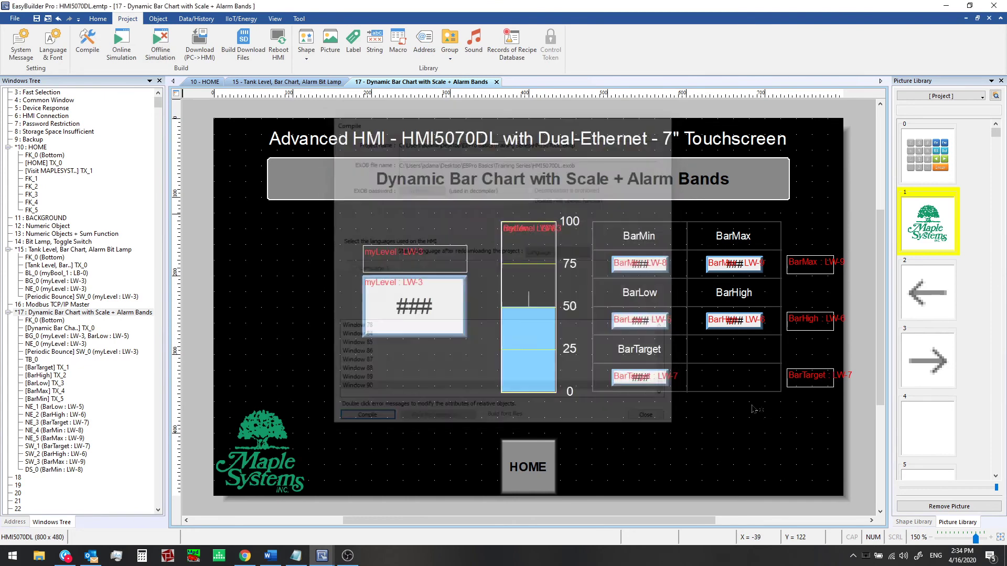
click(278, 286)
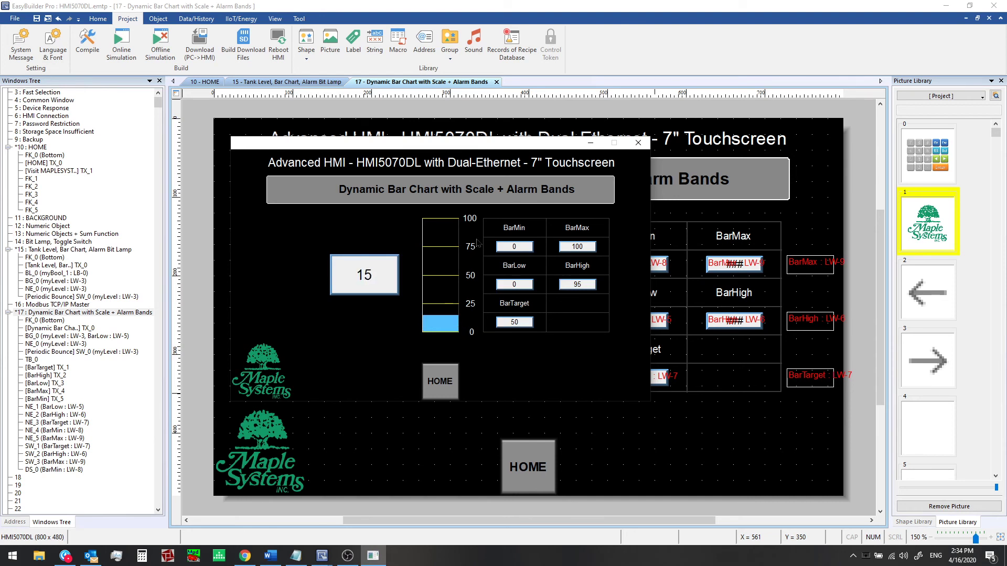
- Set BarMax to 200 in the simulation to test the dynamic scale's upper limit
click(577, 246)
click(410, 306)
click(411, 332)
click(410, 333)
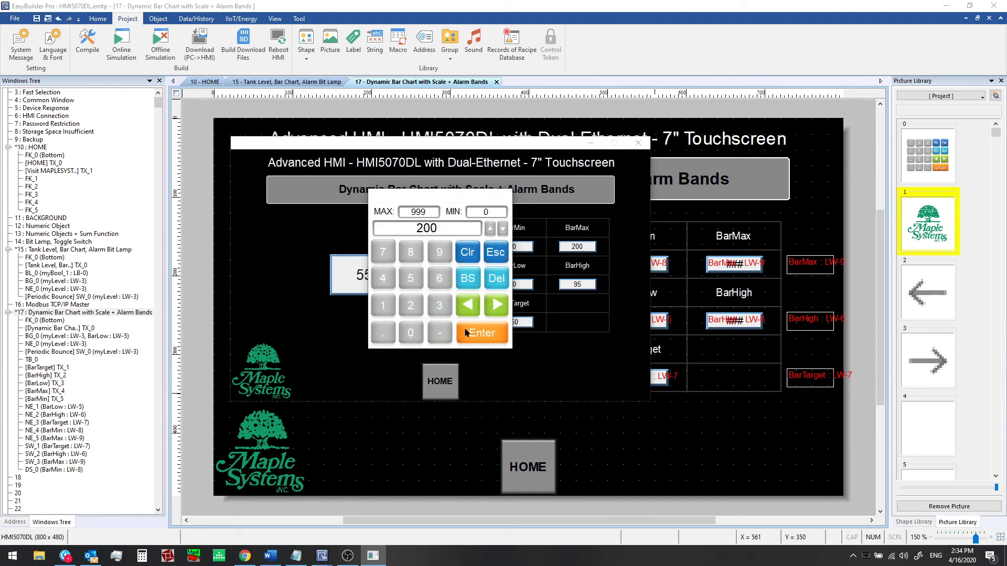
click(481, 332)
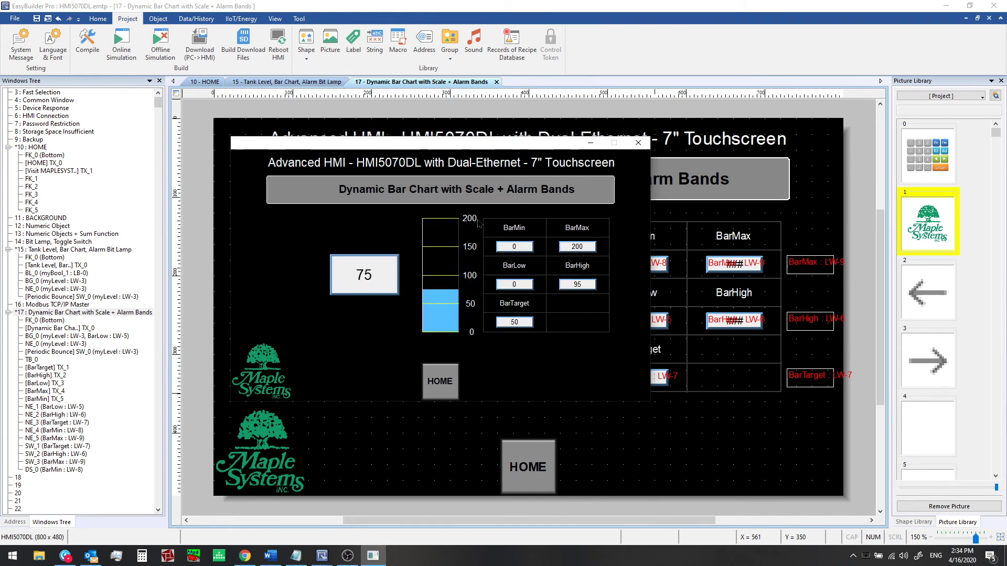
- Set BarMin to 20 in the simulation to test the dynamic scale's lower limit
click(514, 246)
click(409, 304)
click(411, 332)
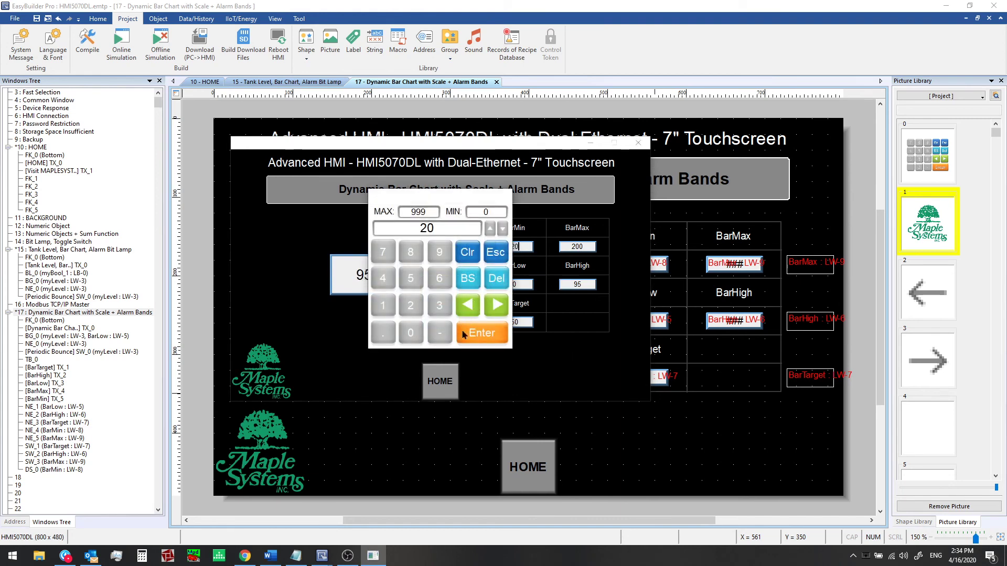
click(482, 332)
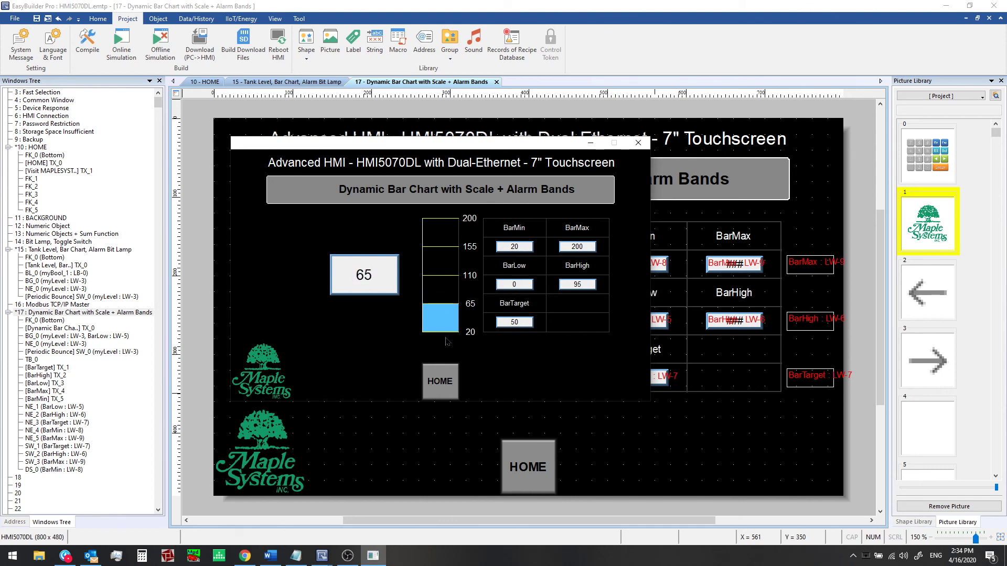
- Set the simulated alarm band limits to 10 for BarLow and 90 for BarHigh
click(515, 284)
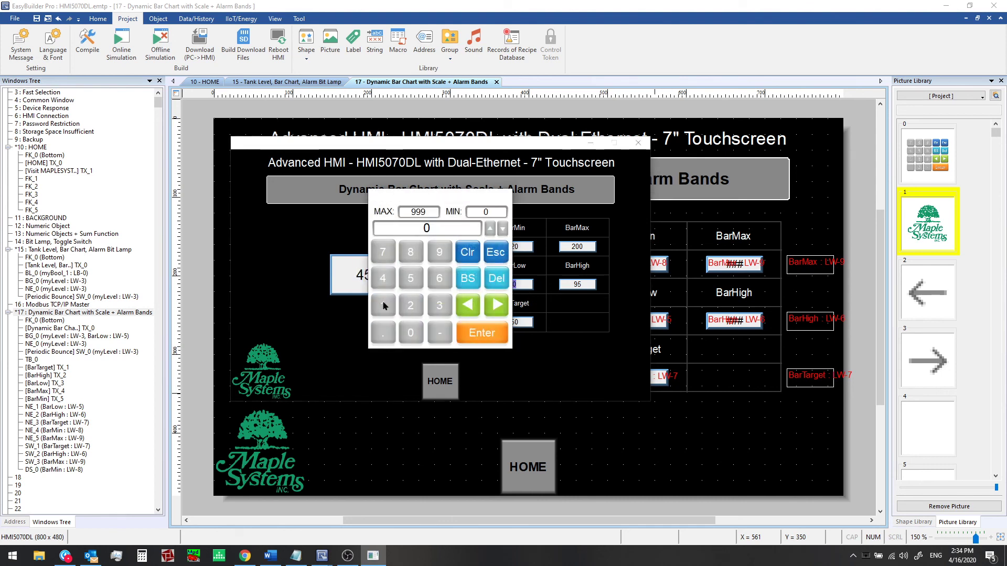
click(411, 331)
click(477, 334)
click(573, 290)
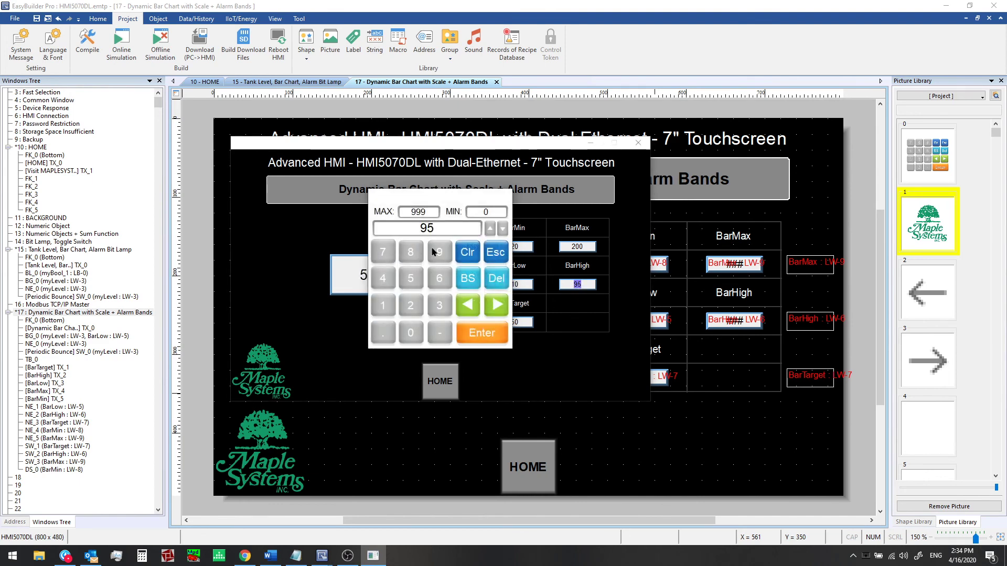
click(467, 278)
click(411, 332)
click(478, 332)
- Set BarTarget to 60 in the simulation to test the bar graph's target value
click(522, 322)
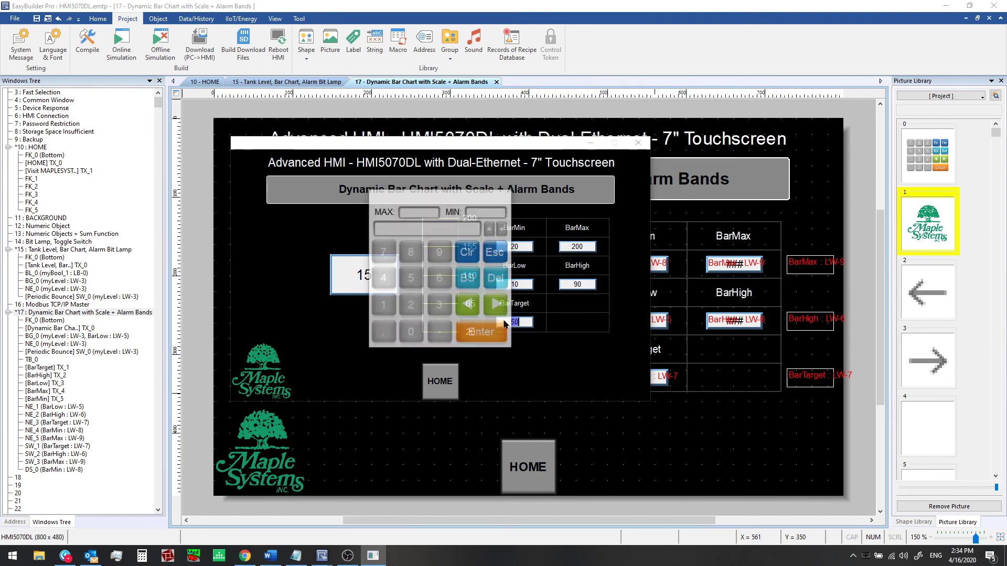
click(439, 278)
click(412, 333)
click(480, 332)
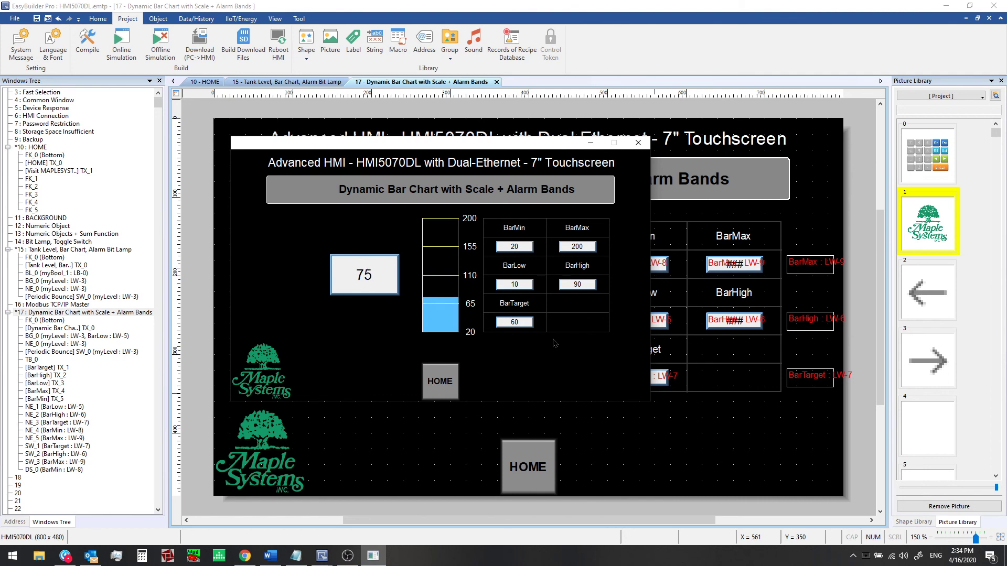
click(826, 391)
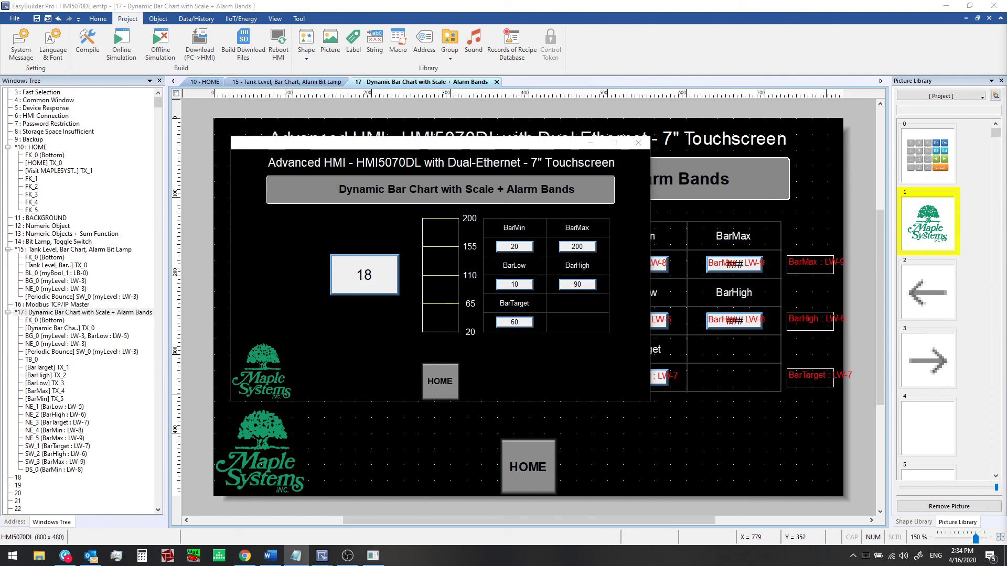